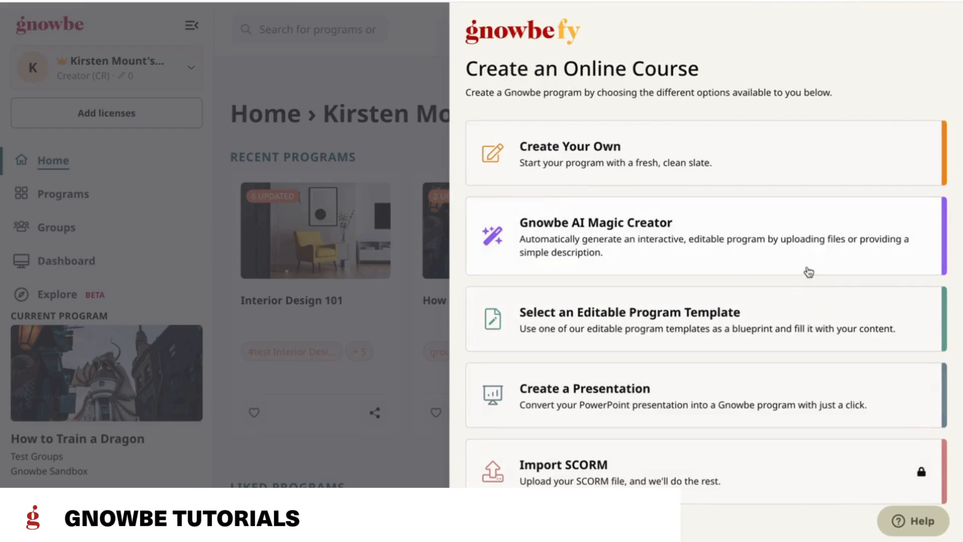
Step: Start a new program with the Gnowbe AI Magic Creator and title it "Beekeeping 101"
{"action": "left_click", "coordinate": [789, 250]}
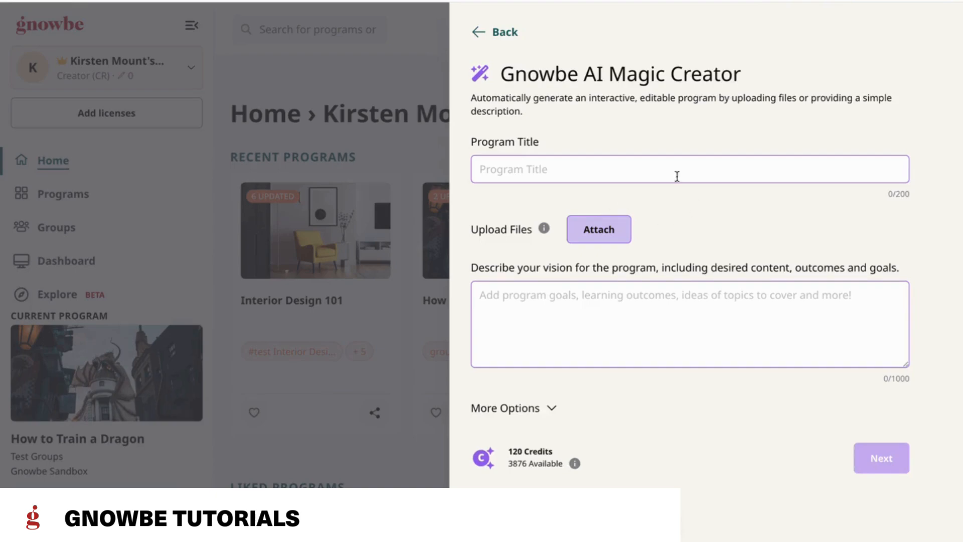
{"action": "left_click", "coordinate": [542, 166]}
{"action": "type", "text": "Beek"}
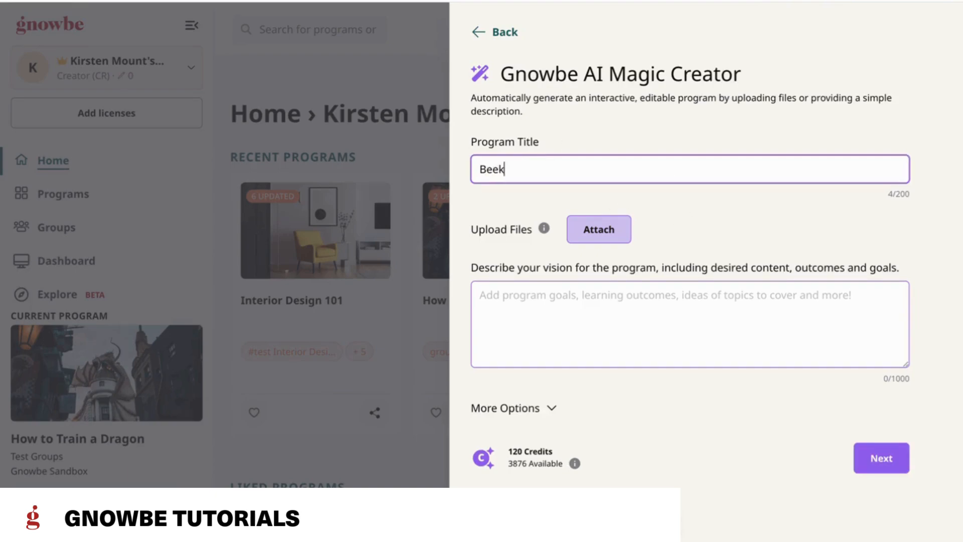
{"action": "type", "text": "eeping 101"}
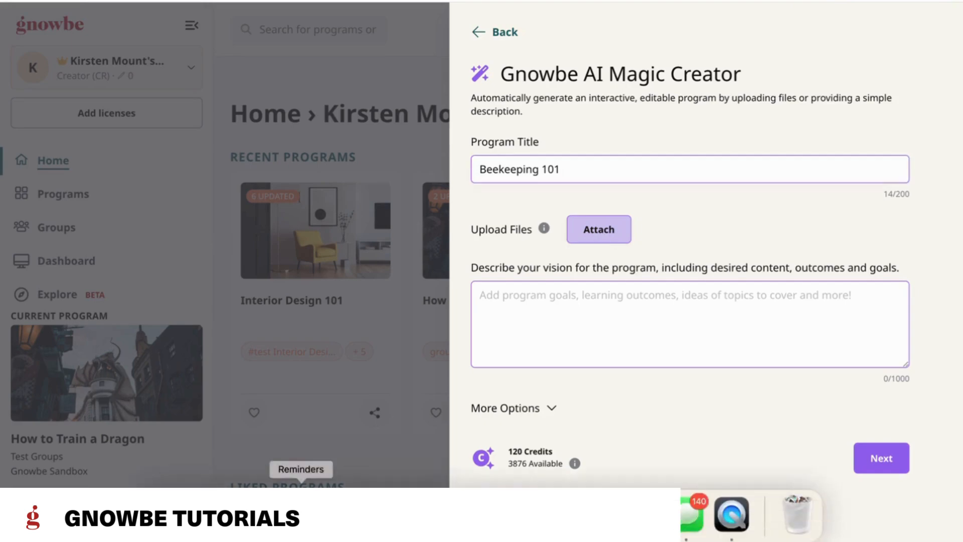
Step: Attach the Beekeeping 101 Info PNG file from the Desktop and set its usage mode to Creative Exploration
{"action": "left_click", "coordinate": [609, 226]}
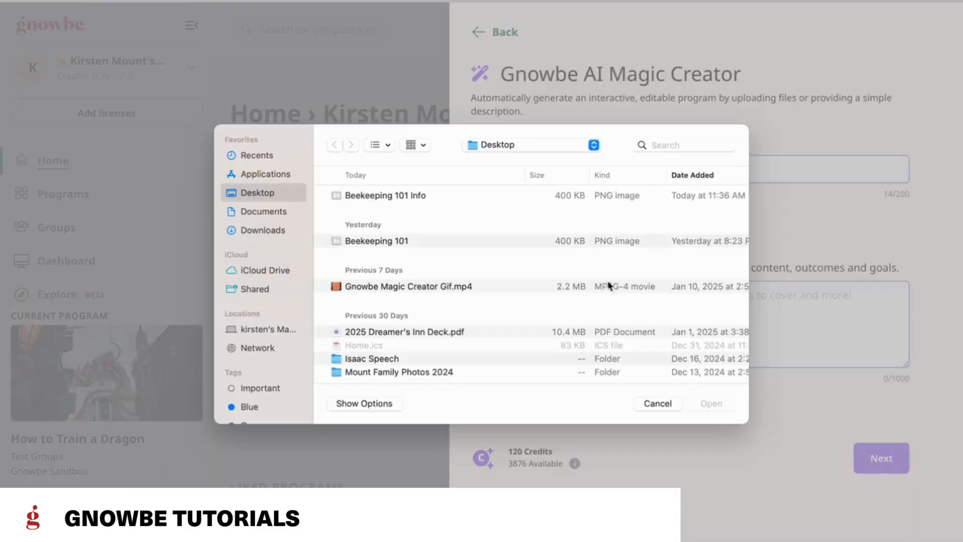
{"action": "left_click", "coordinate": [381, 196]}
{"action": "left_click", "coordinate": [718, 404]}
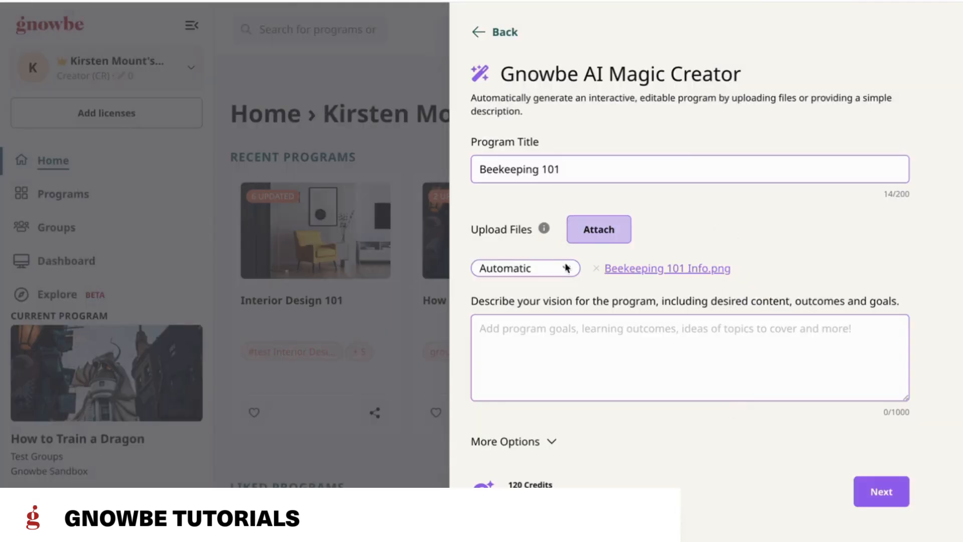
{"action": "left_click", "coordinate": [544, 270]}
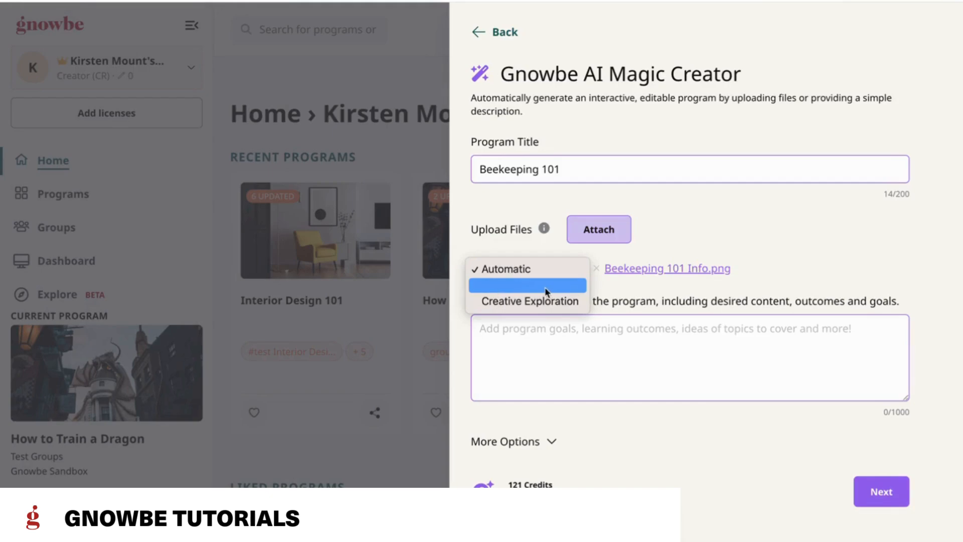
{"action": "left_click", "coordinate": [545, 306]}
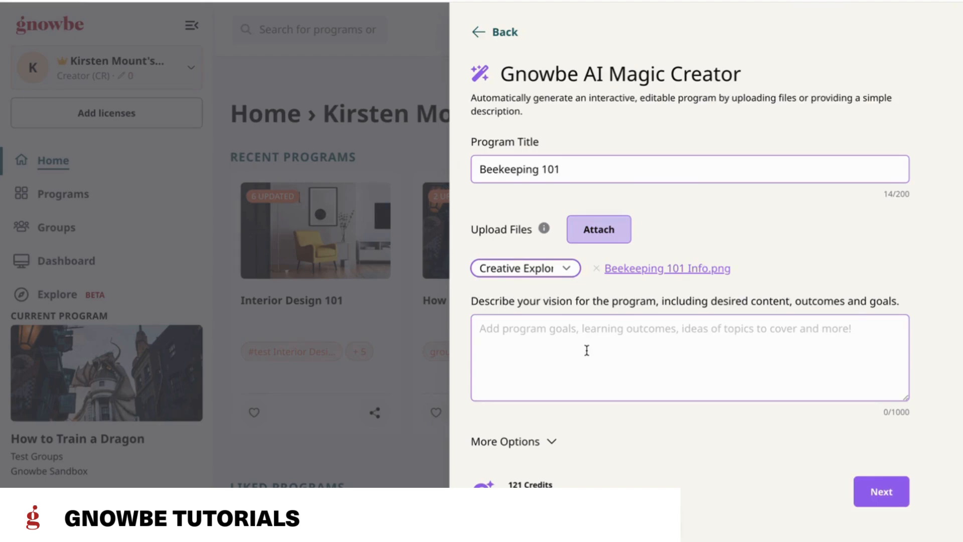
Step: Paste the program vision covering beekeeping's history, its importance and how to get started, aimed at curious people with no experience
{"action": "left_click", "coordinate": [561, 346]}
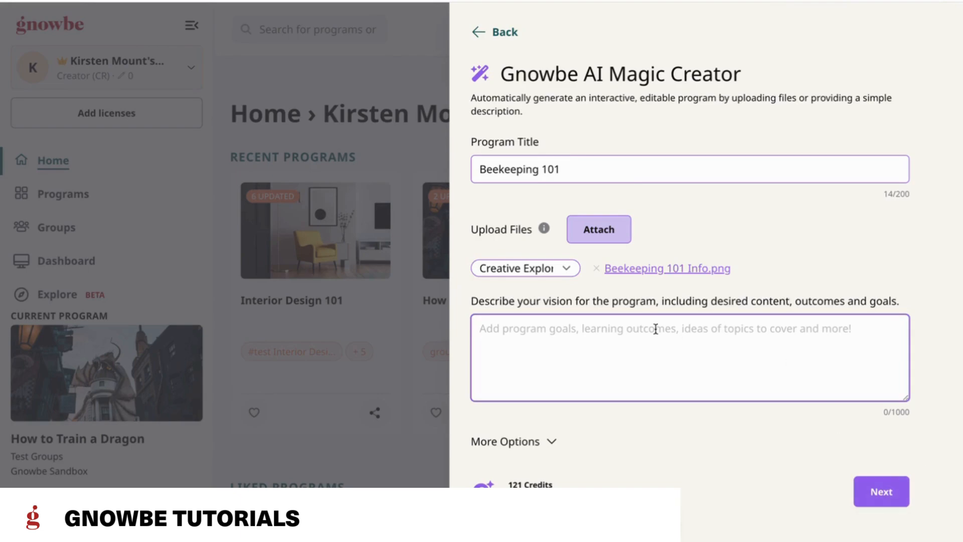
{"action": "type", "text": "Share the history of beekeeping, why it is important and how to get started! By the end of the program, I want my learners to feel like they can confidently get started in beekeeping having had no experience. My target audience are people who have no experience in beekeeping but are curious to get started."}
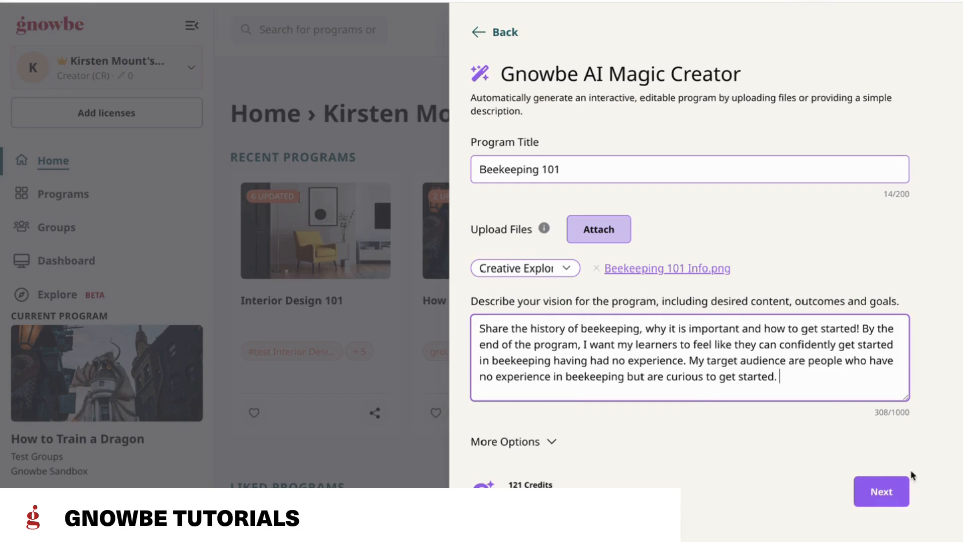
Step: In the additional program options, set the use case to Training and the program length to Short, keeping the language on Automatic
{"action": "left_click", "coordinate": [532, 442]}
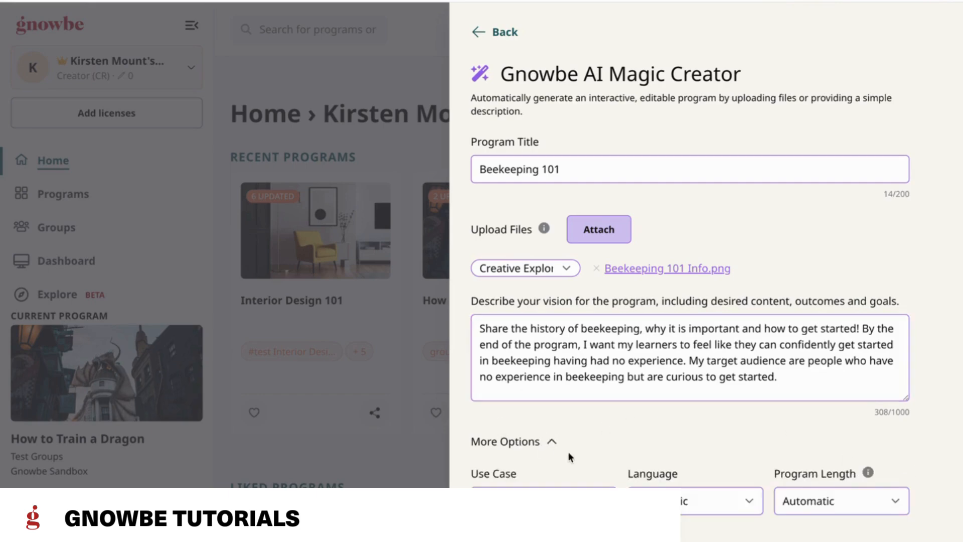
{"action": "scroll", "coordinate": [570, 455], "scroll_direction": "down", "scroll_amount": 3}
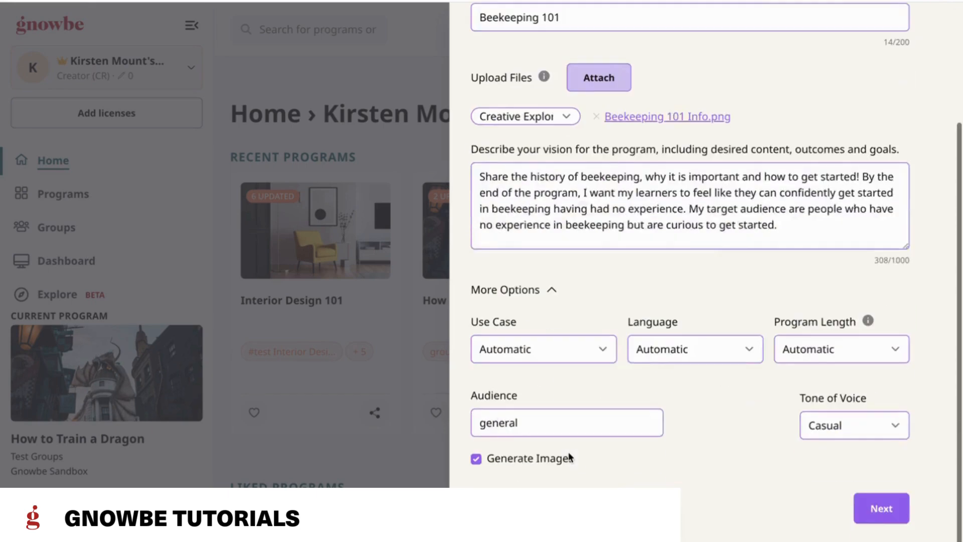
{"action": "left_click", "coordinate": [569, 345]}
{"action": "left_click", "coordinate": [552, 363]}
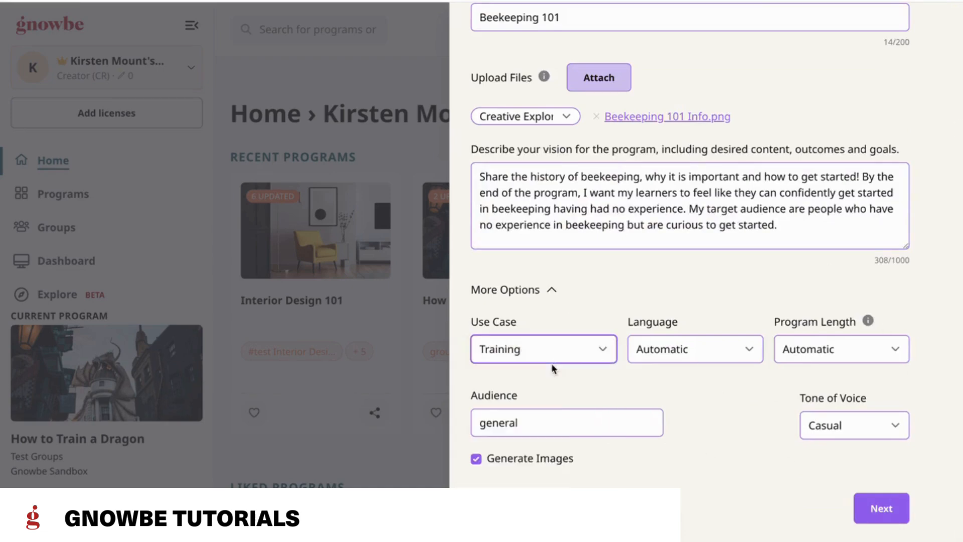
{"action": "left_click", "coordinate": [724, 353]}
{"action": "left_click", "coordinate": [754, 297]}
{"action": "left_click", "coordinate": [861, 347]}
{"action": "left_click", "coordinate": [805, 365]}
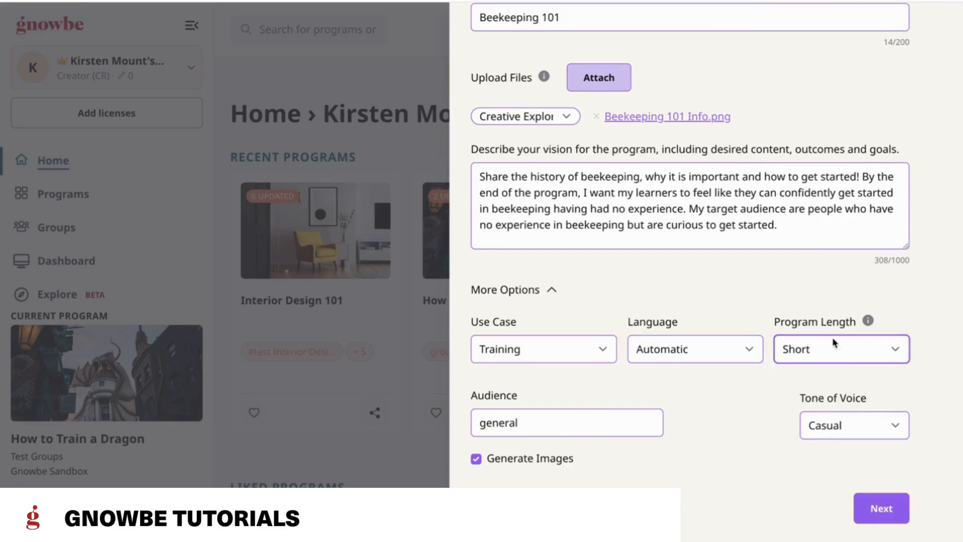
{"action": "left_click", "coordinate": [860, 363]}
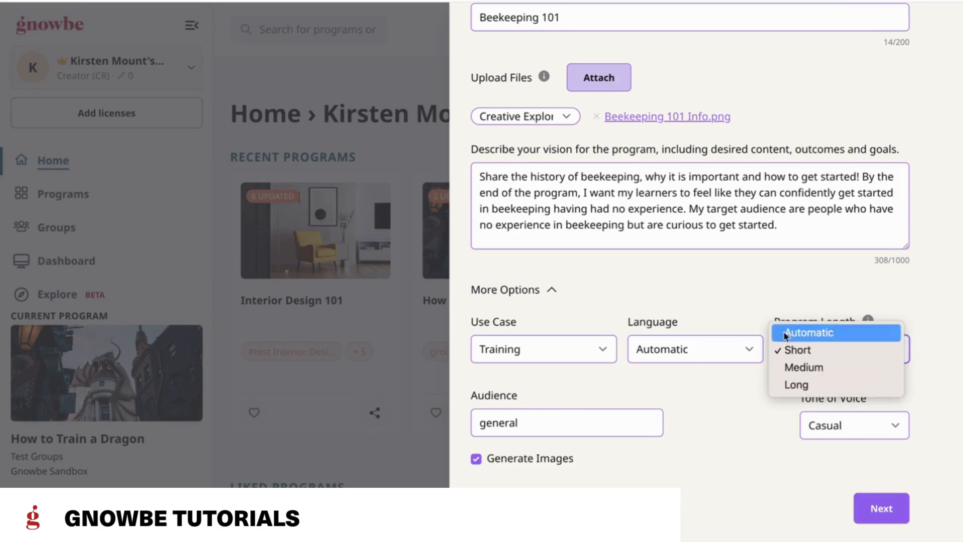
{"action": "left_click", "coordinate": [736, 289]}
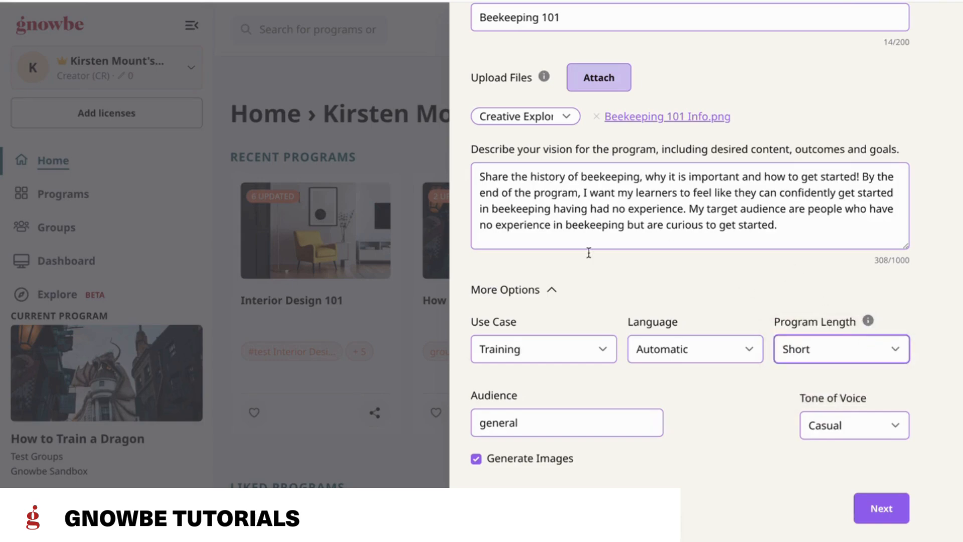
Step: Set the audience to "Make this for teenagers" and the tone of voice to Story-Driven
{"action": "left_click", "coordinate": [533, 425]}
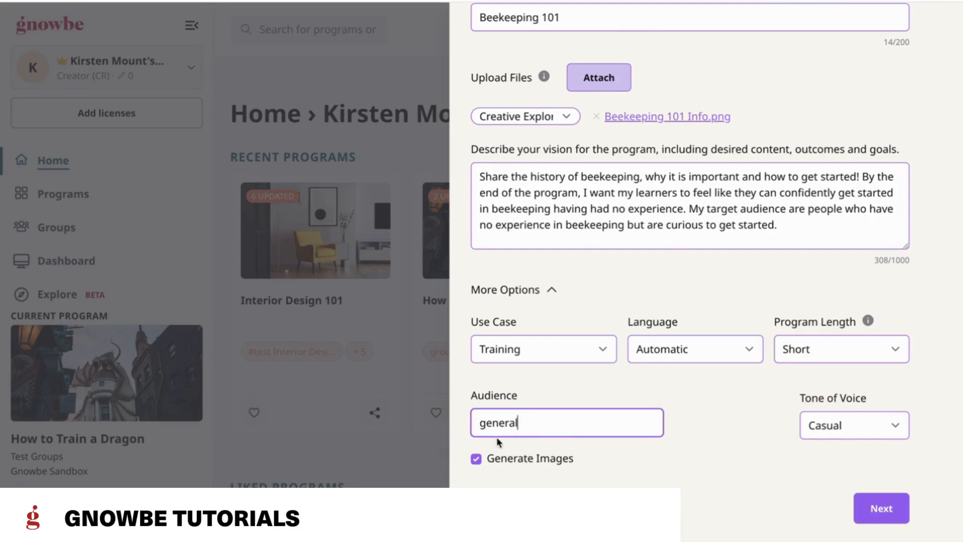
{"action": "double_click", "coordinate": [495, 420]}
{"action": "type", "text": "Make this for teenagers"}
{"action": "left_click", "coordinate": [709, 418]}
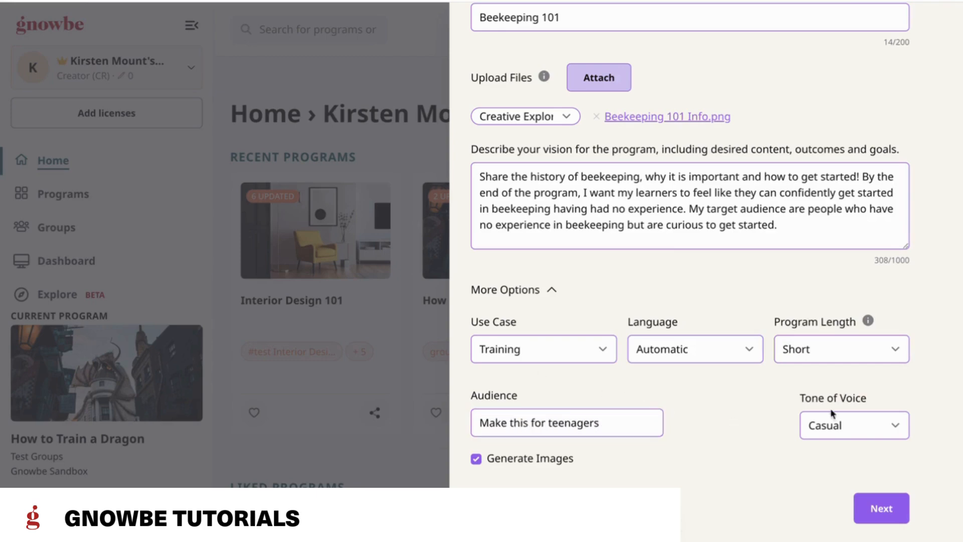
{"action": "left_click", "coordinate": [859, 415]}
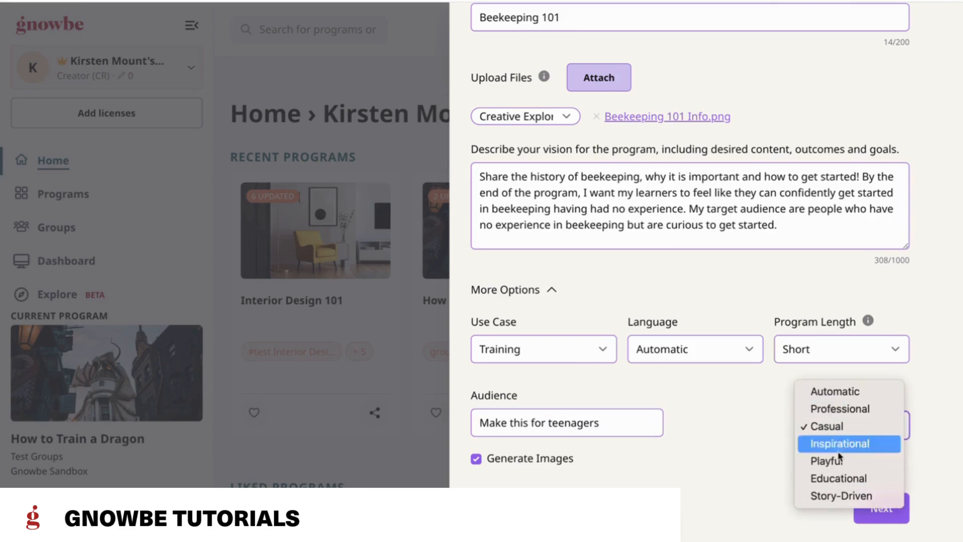
{"action": "left_click", "coordinate": [856, 497]}
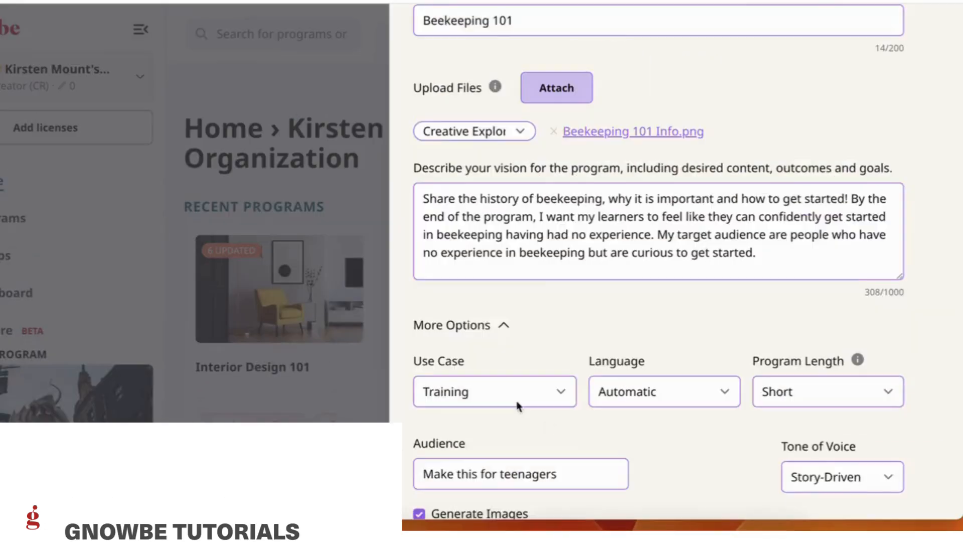
Step: Check the credit cost, switching image generation off and on again, and view the program length choices
{"action": "scroll", "coordinate": [518, 407], "scroll_direction": "down", "scroll_amount": 2}
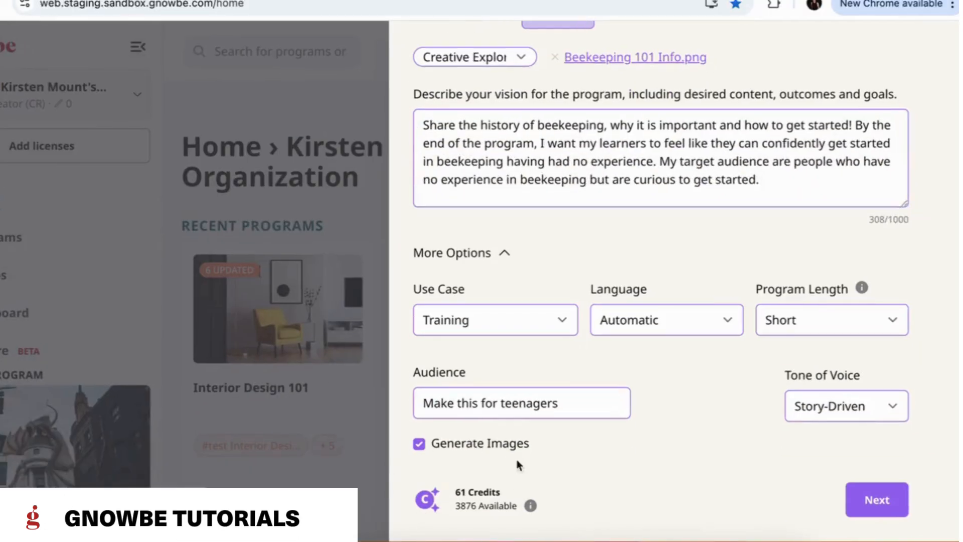
{"action": "left_click_drag", "start_coordinate": [454, 492], "coordinate": [511, 498]}
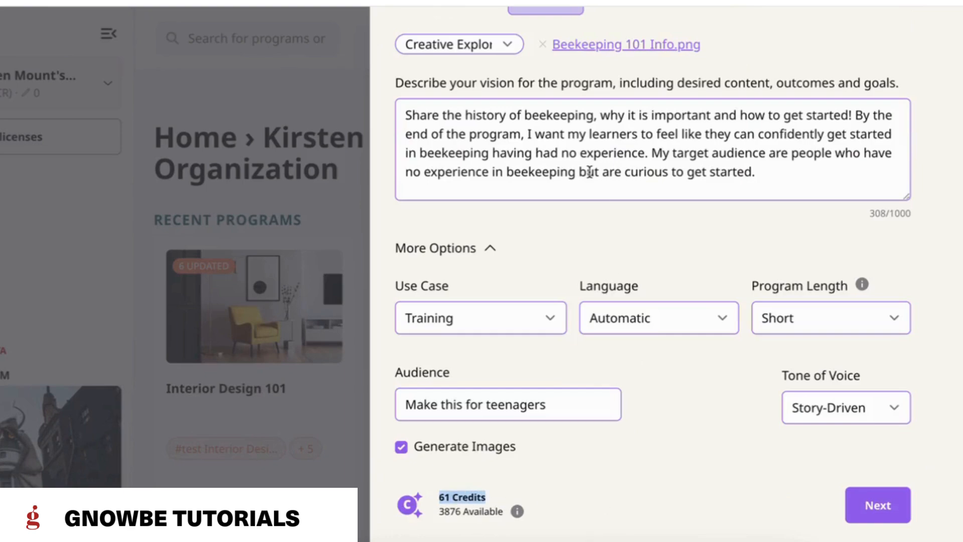
{"action": "left_click", "coordinate": [401, 446]}
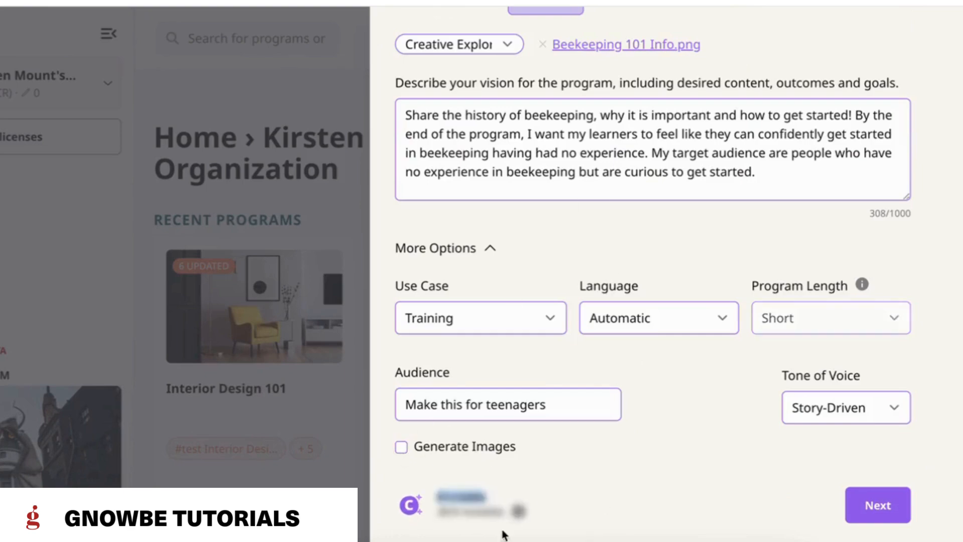
{"action": "left_click", "coordinate": [401, 446]}
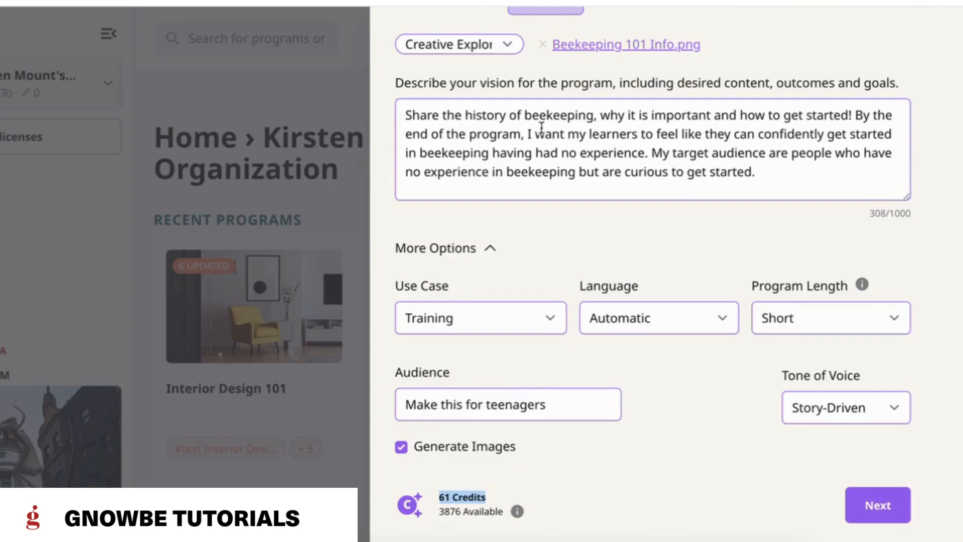
{"action": "left_click", "coordinate": [837, 326]}
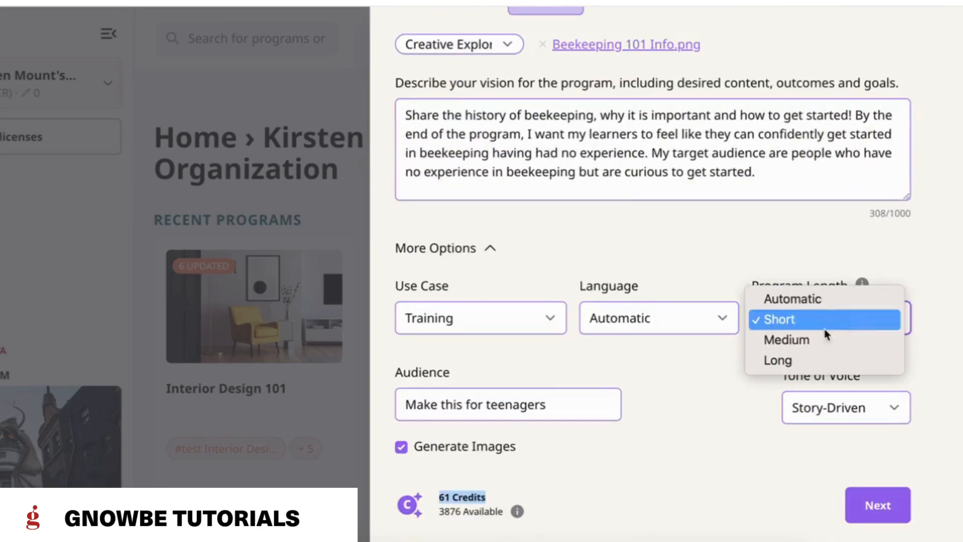
{"action": "left_click", "coordinate": [764, 422]}
Step: Generate the program outline preview and read through its session titles and descriptions
{"action": "left_click", "coordinate": [878, 505]}
{"action": "scroll", "coordinate": [683, 213], "scroll_direction": "up", "scroll_amount": 6}
{"action": "scroll", "coordinate": [682, 212], "scroll_direction": "down", "scroll_amount": 2}
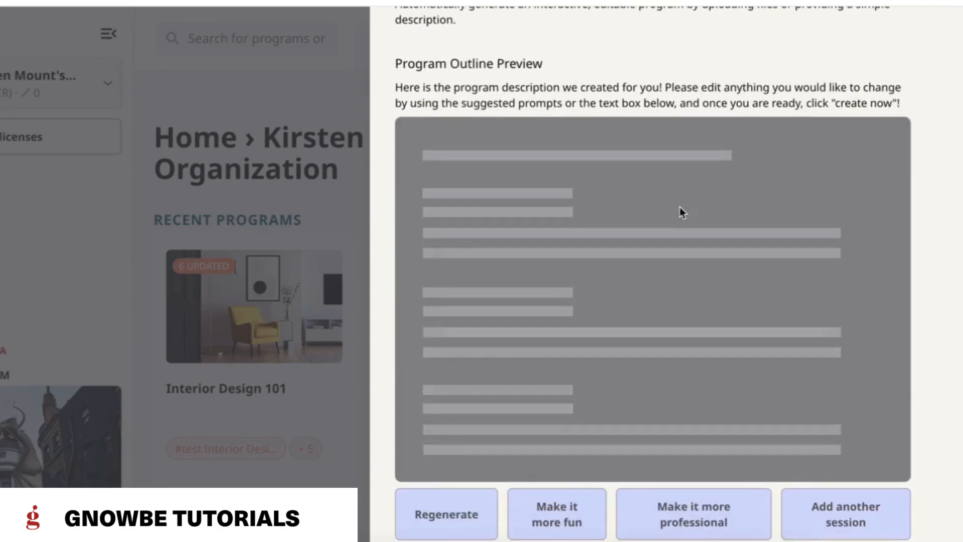
{"action": "scroll", "coordinate": [681, 451], "scroll_direction": "down", "scroll_amount": 1}
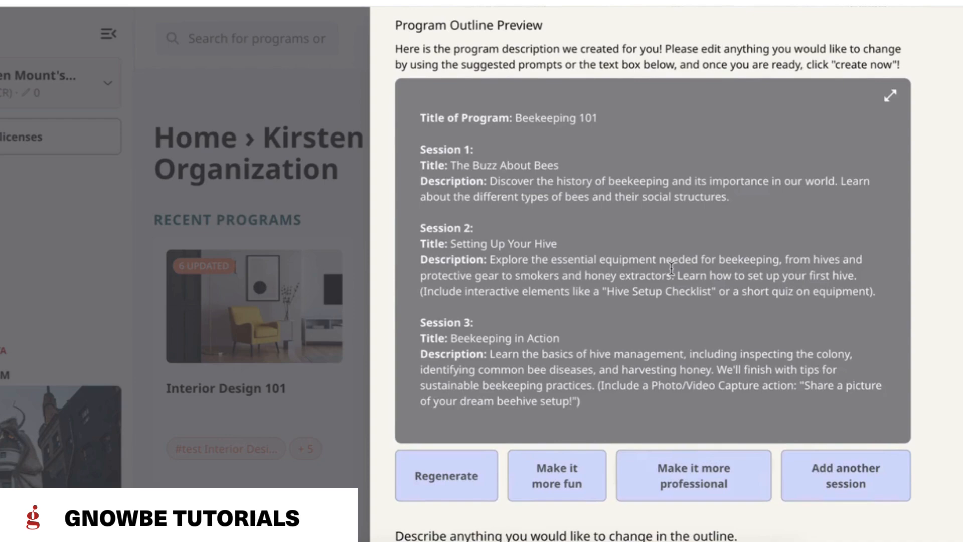
{"action": "scroll", "coordinate": [551, 347], "scroll_direction": "down", "scroll_amount": 1}
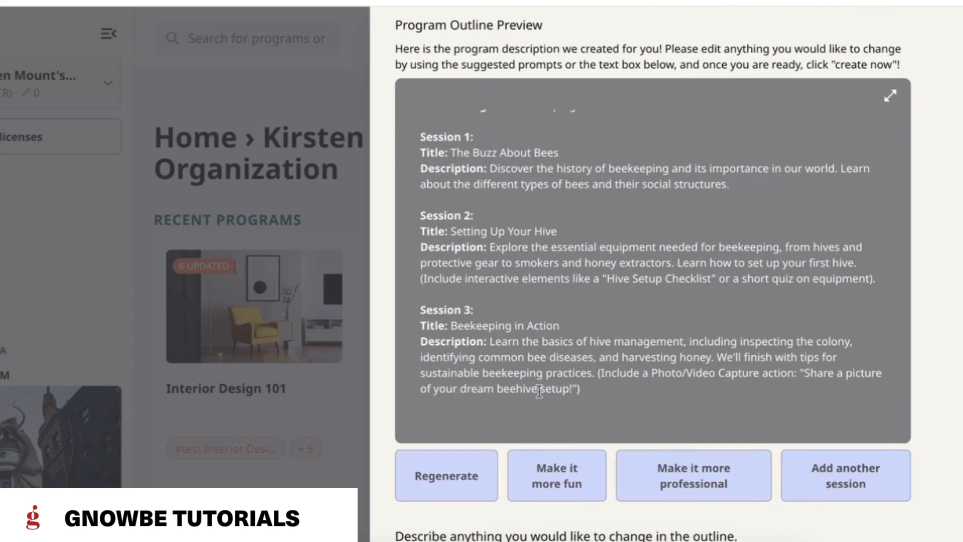
Step: Write the outline change request: Change the session 1 title to "The history of beekeeping"
{"action": "left_click_drag", "start_coordinate": [452, 152], "coordinate": [574, 156]}
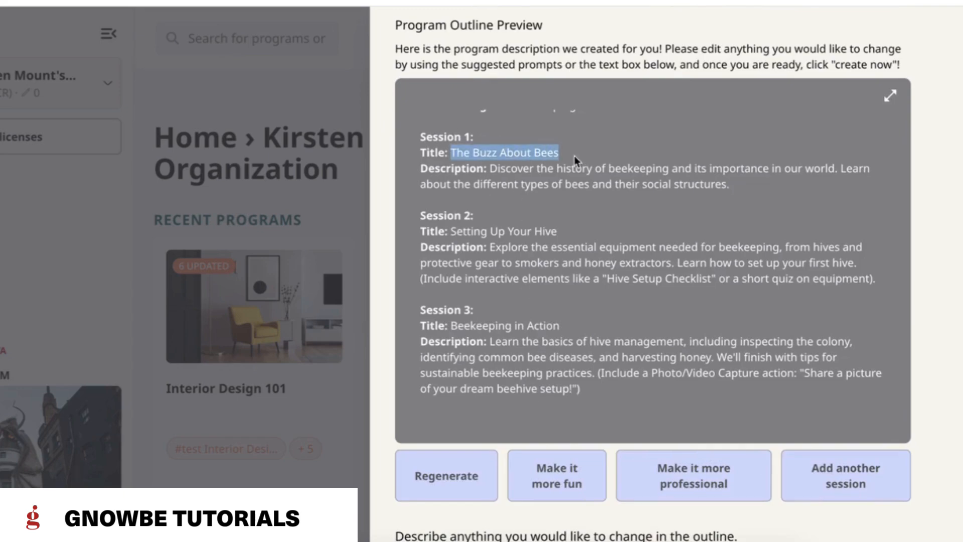
{"action": "scroll", "coordinate": [600, 395], "scroll_direction": "down", "scroll_amount": 5}
{"action": "left_click", "coordinate": [583, 381]}
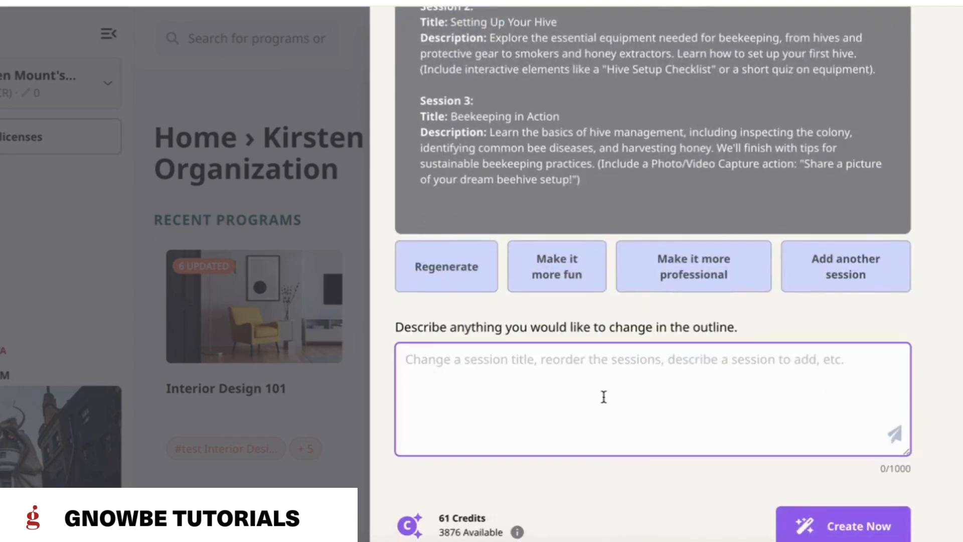
{"action": "scroll", "coordinate": [604, 396], "scroll_direction": "up", "scroll_amount": 3}
{"action": "type", "text": "Chang"}
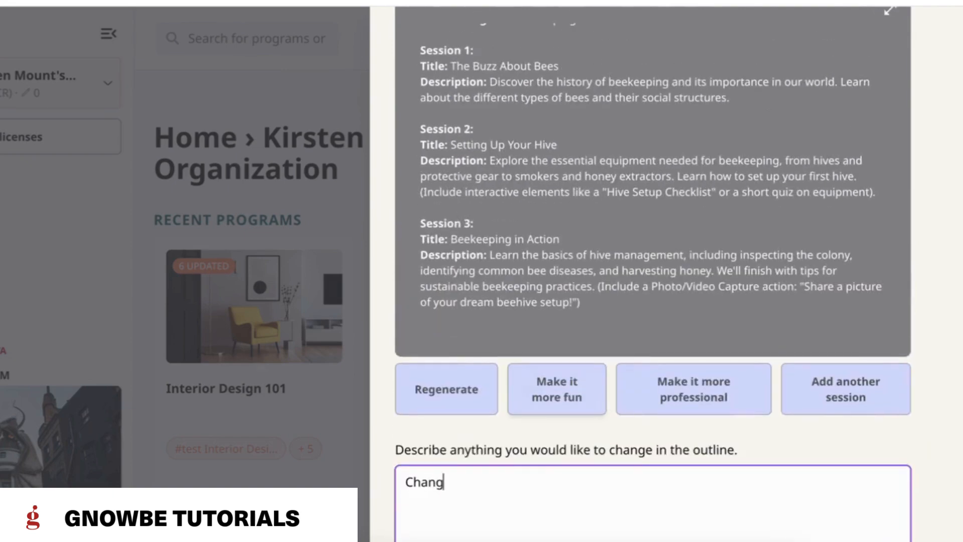
{"action": "type", "text": "e the session 1 title to \"The "}
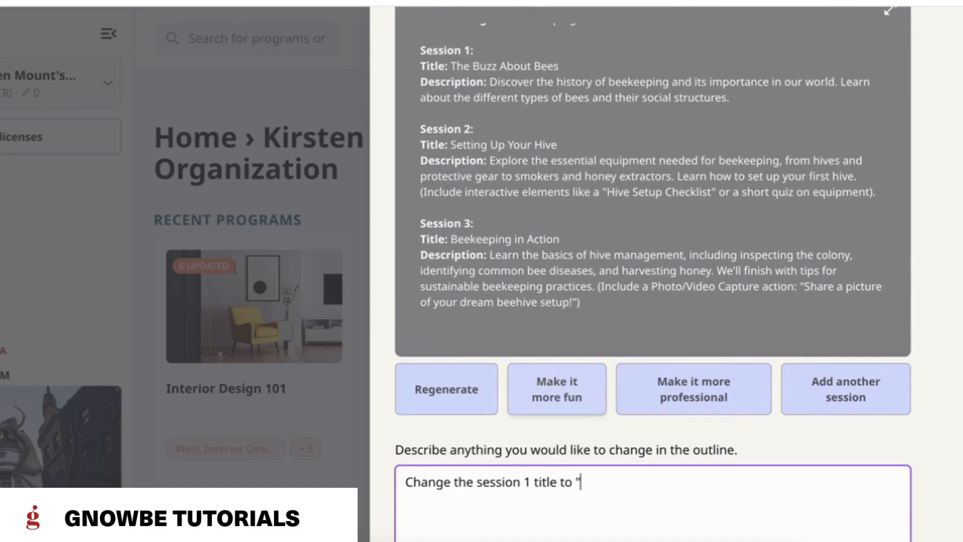
{"action": "type", "text": "history of beek"}
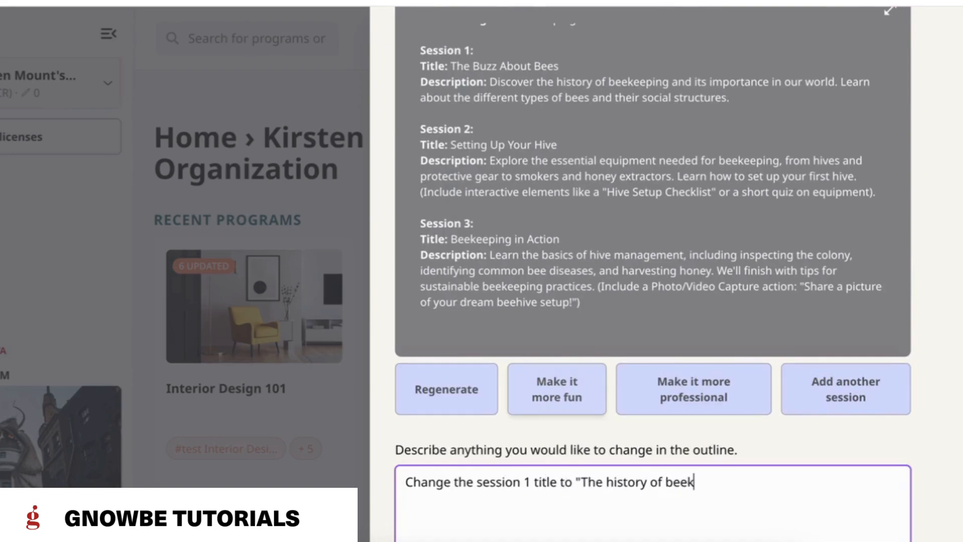
{"action": "type", "text": "eeping\""}
{"action": "scroll", "coordinate": [746, 457], "scroll_direction": "down", "scroll_amount": 2}
{"action": "scroll", "coordinate": [746, 457], "scroll_direction": "down", "scroll_amount": 1}
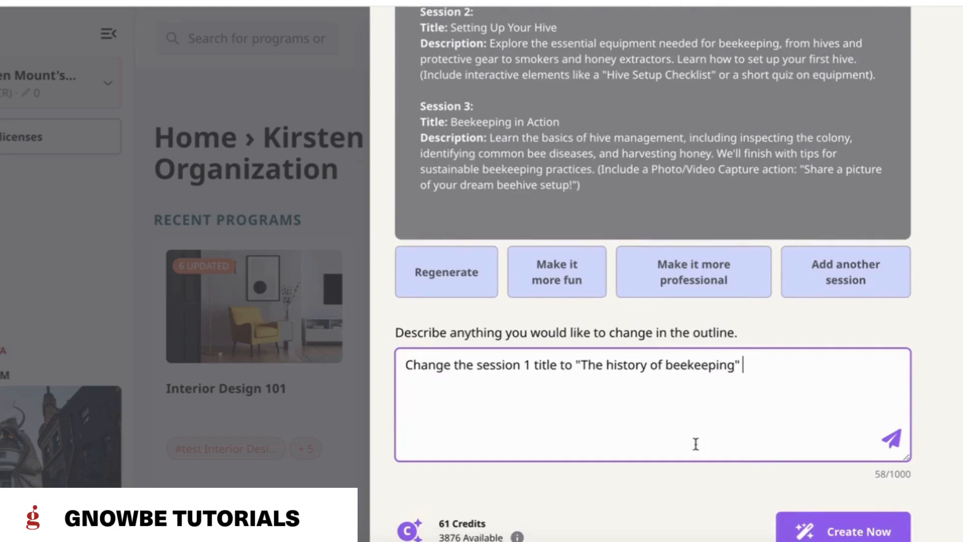
{"action": "scroll", "coordinate": [710, 422], "scroll_direction": "up", "scroll_amount": 1}
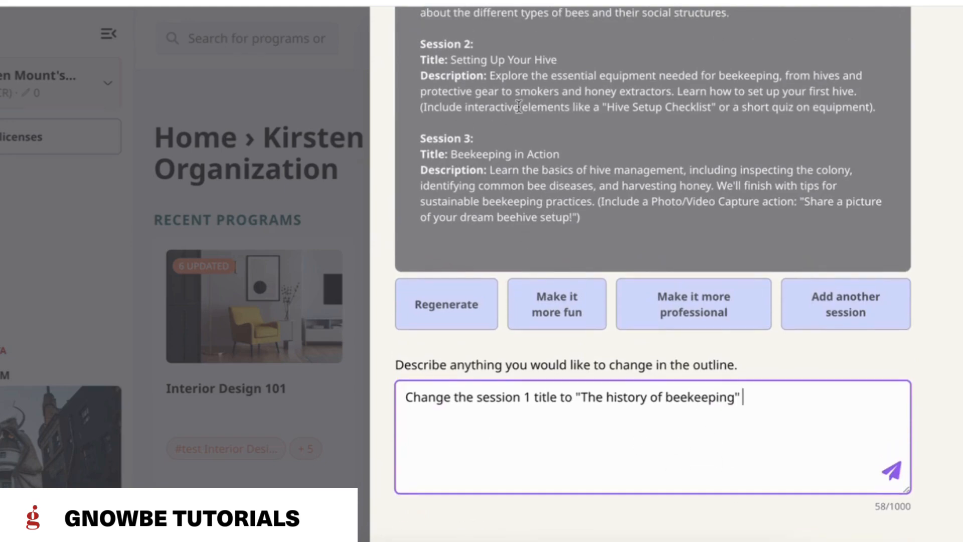
{"action": "scroll", "coordinate": [520, 447], "scroll_direction": "down", "scroll_amount": 1}
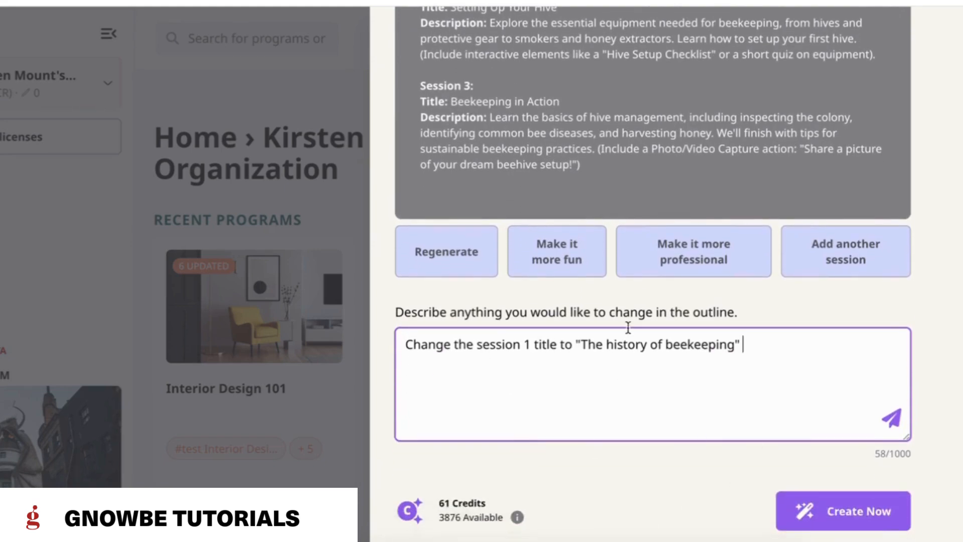
Step: Submit the session 1 title change request and review the updated program outline
{"action": "left_click", "coordinate": [893, 419]}
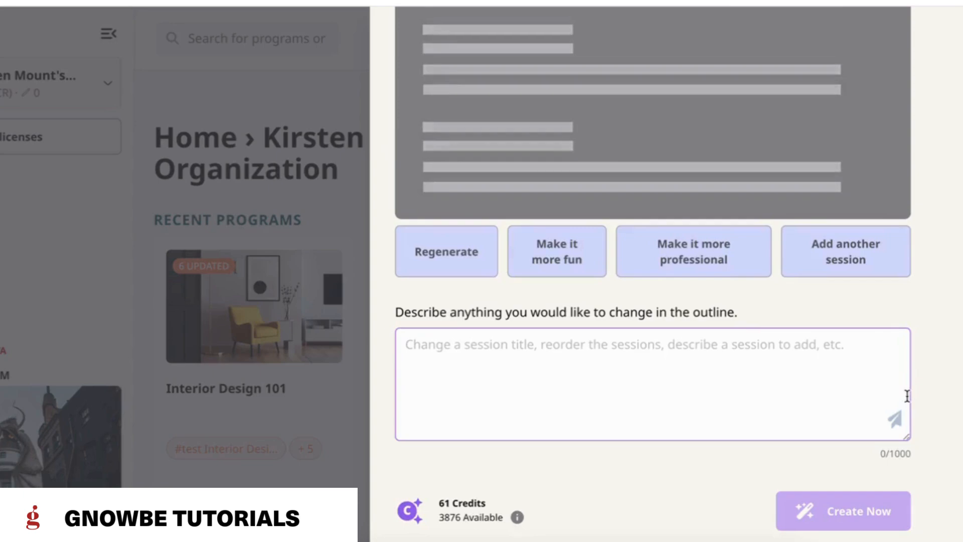
{"action": "scroll", "coordinate": [728, 170], "scroll_direction": "up", "scroll_amount": 3}
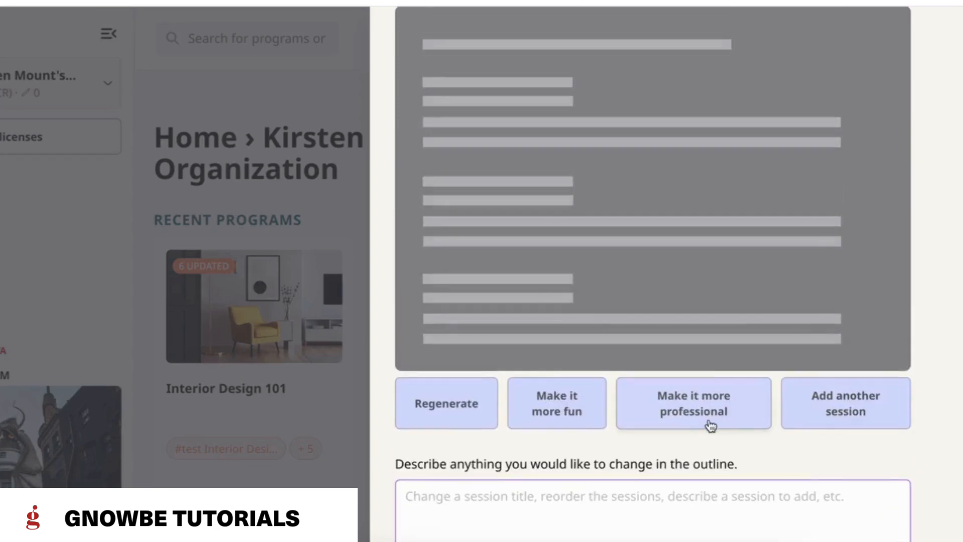
{"action": "scroll", "coordinate": [699, 236], "scroll_direction": "down", "scroll_amount": 1}
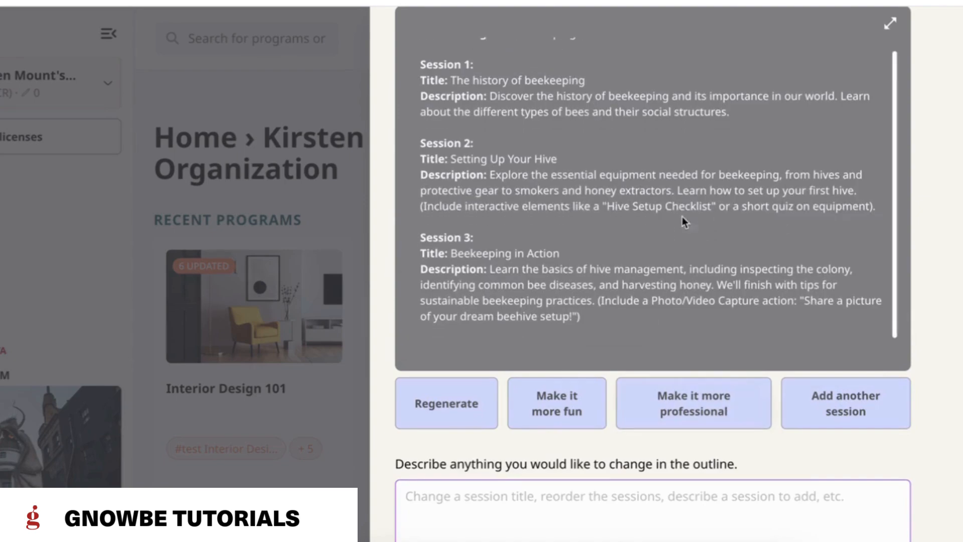
Step: Add another session to the program outline and read through the revised session titles and descriptions
{"action": "left_click", "coordinate": [848, 396]}
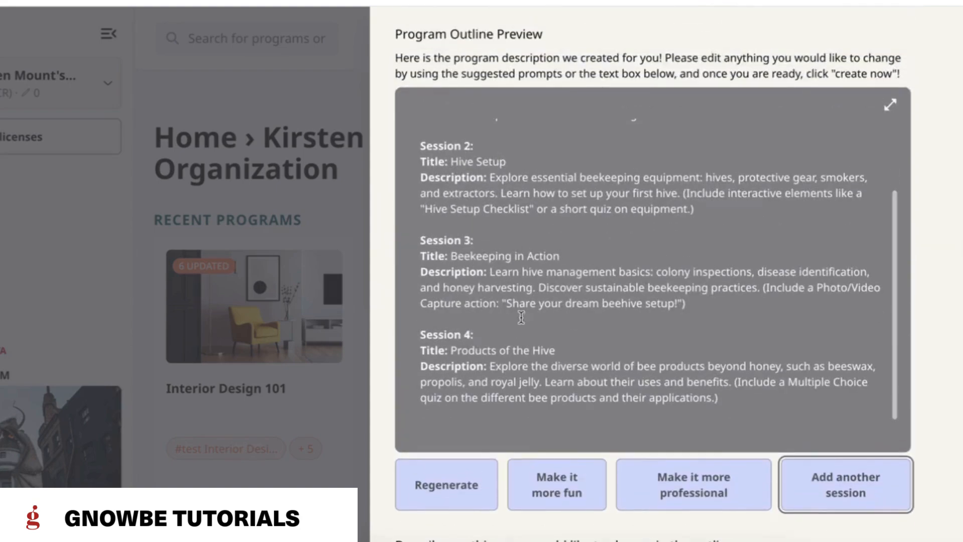
{"action": "scroll", "coordinate": [559, 389], "scroll_direction": "down", "scroll_amount": 1}
{"action": "scroll", "coordinate": [571, 288], "scroll_direction": "up", "scroll_amount": 2}
{"action": "scroll", "coordinate": [570, 289], "scroll_direction": "down", "scroll_amount": 2}
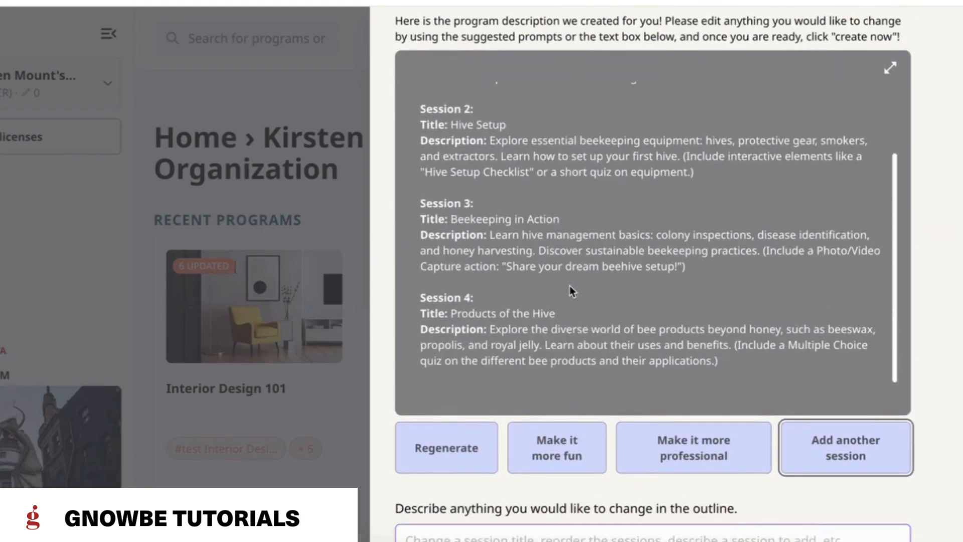
Step: Create the program from the finished outline, dismiss the progress window and look over the draft program page
{"action": "scroll", "coordinate": [570, 285], "scroll_direction": "down", "scroll_amount": 5}
{"action": "left_click", "coordinate": [860, 504]}
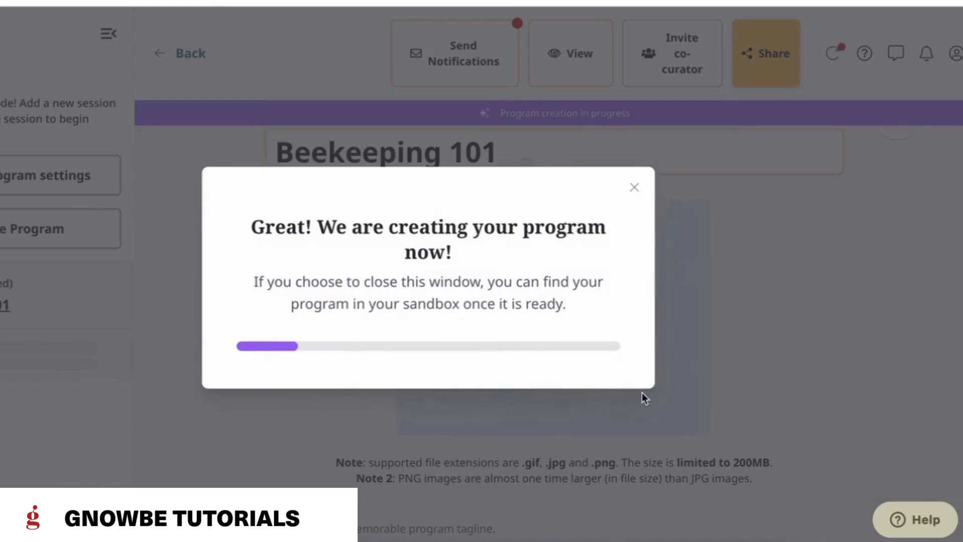
{"action": "left_click", "coordinate": [725, 296]}
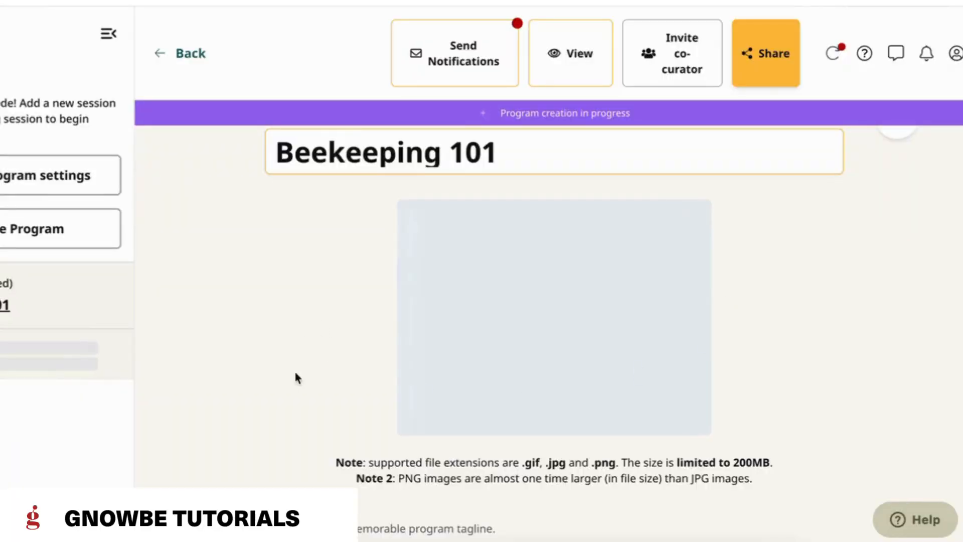
{"action": "scroll", "coordinate": [656, 351], "scroll_direction": "down", "scroll_amount": 5}
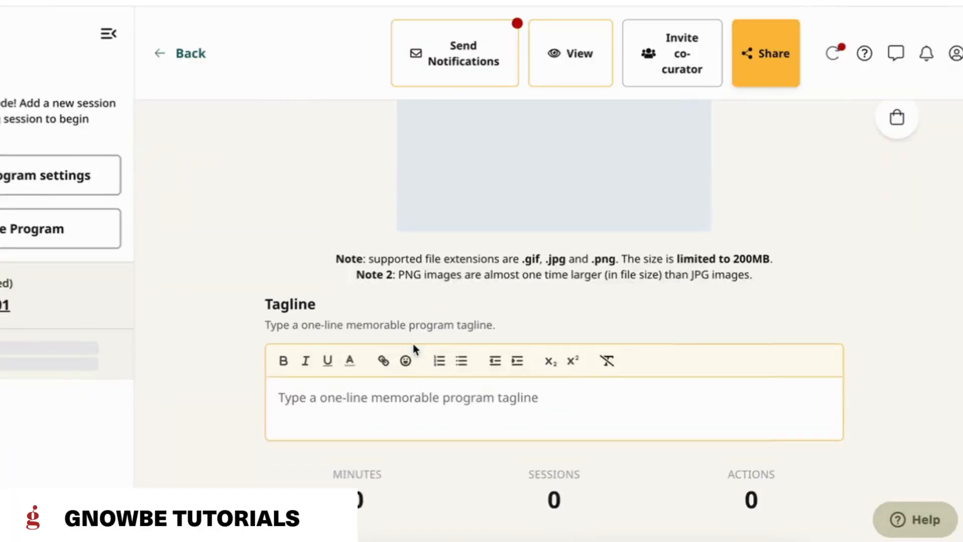
{"action": "scroll", "coordinate": [411, 341], "scroll_direction": "up", "scroll_amount": 5}
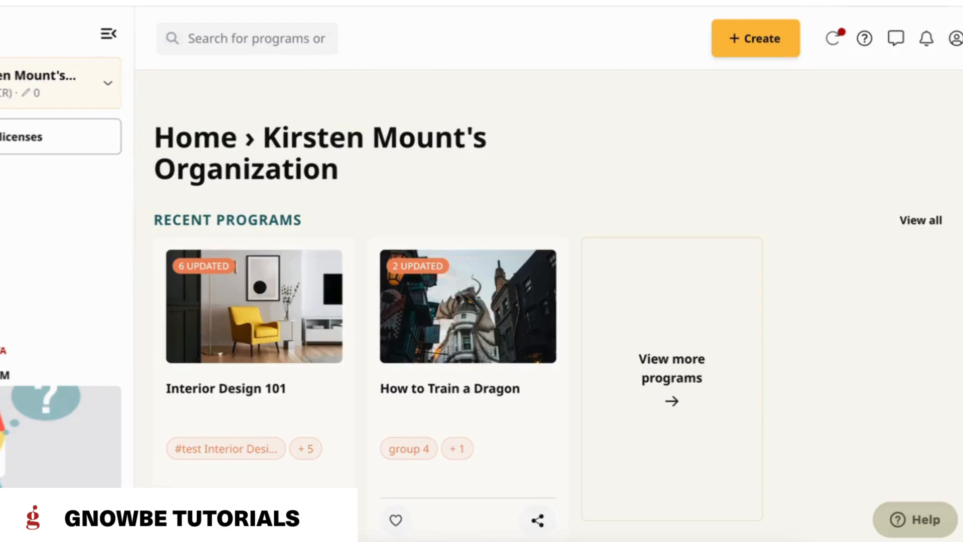
Step: Find the newly generated Beekeeping 101 program among the self-curated programs on the home page and open it
{"action": "scroll", "coordinate": [421, 306], "scroll_direction": "down", "scroll_amount": 10}
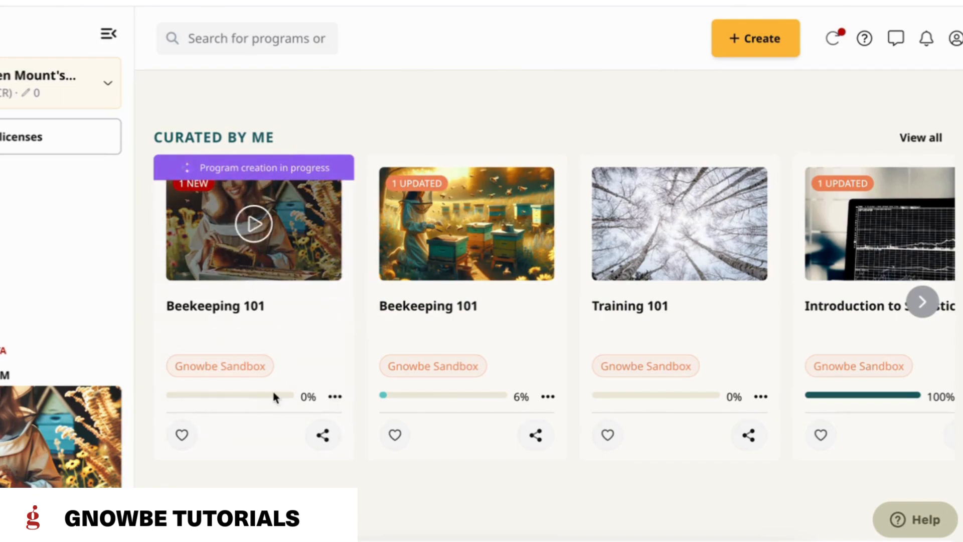
{"action": "scroll", "coordinate": [359, 324], "scroll_direction": "up", "scroll_amount": 10}
{"action": "scroll", "coordinate": [358, 323], "scroll_direction": "down", "scroll_amount": 10}
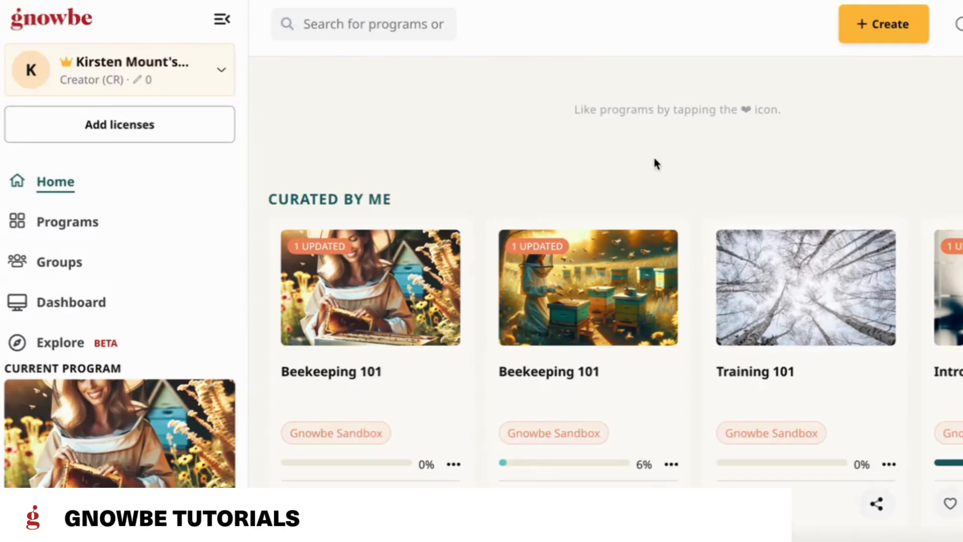
{"action": "scroll", "coordinate": [654, 165], "scroll_direction": "down", "scroll_amount": 1}
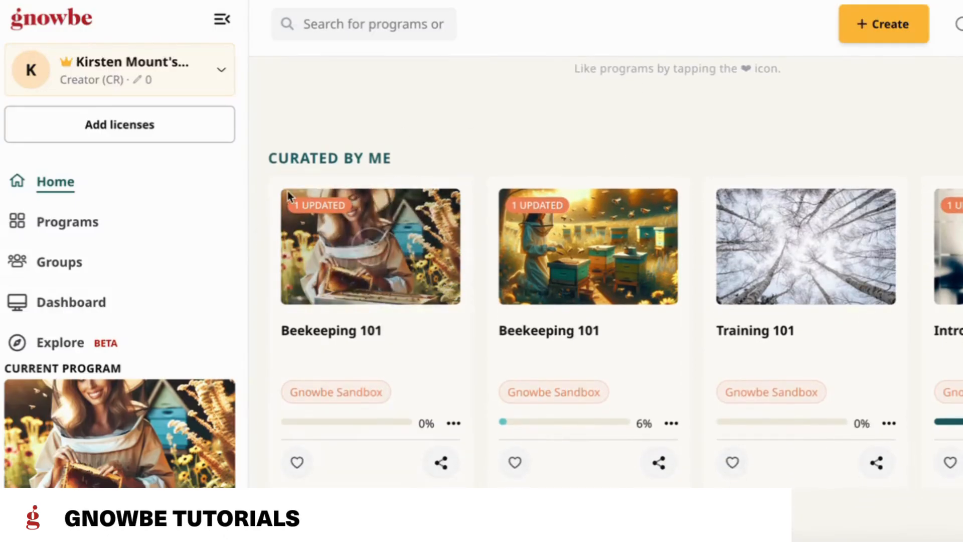
{"action": "left_click", "coordinate": [354, 332]}
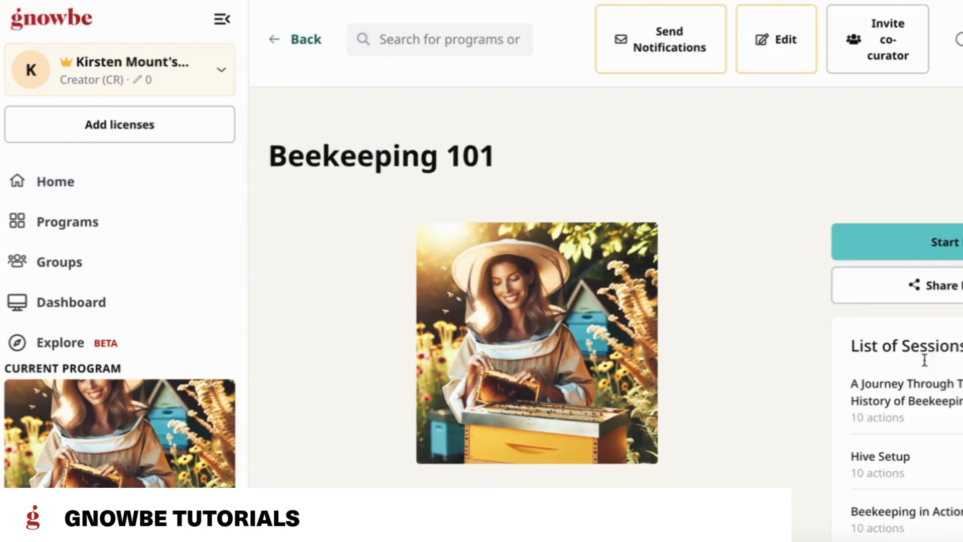
Step: Look over the program's overview page, including its cover image, tagline, description and list of sessions
{"action": "scroll", "coordinate": [911, 443], "scroll_direction": "down", "scroll_amount": 3}
{"action": "scroll", "coordinate": [909, 447], "scroll_direction": "up", "scroll_amount": 3}
{"action": "scroll", "coordinate": [527, 334], "scroll_direction": "down", "scroll_amount": 3}
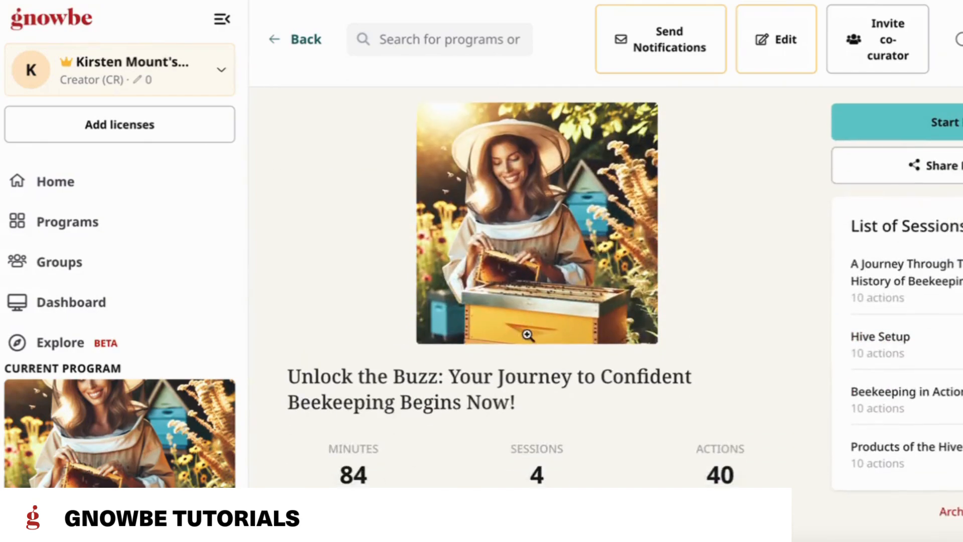
{"action": "scroll", "coordinate": [441, 401], "scroll_direction": "down", "scroll_amount": 4}
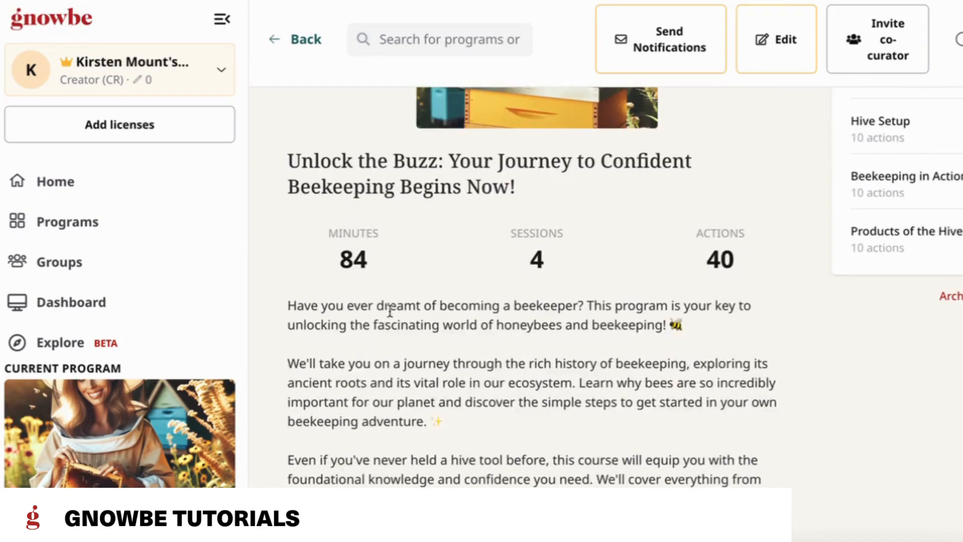
{"action": "scroll", "coordinate": [572, 439], "scroll_direction": "down", "scroll_amount": 3}
{"action": "scroll", "coordinate": [572, 437], "scroll_direction": "up", "scroll_amount": 10}
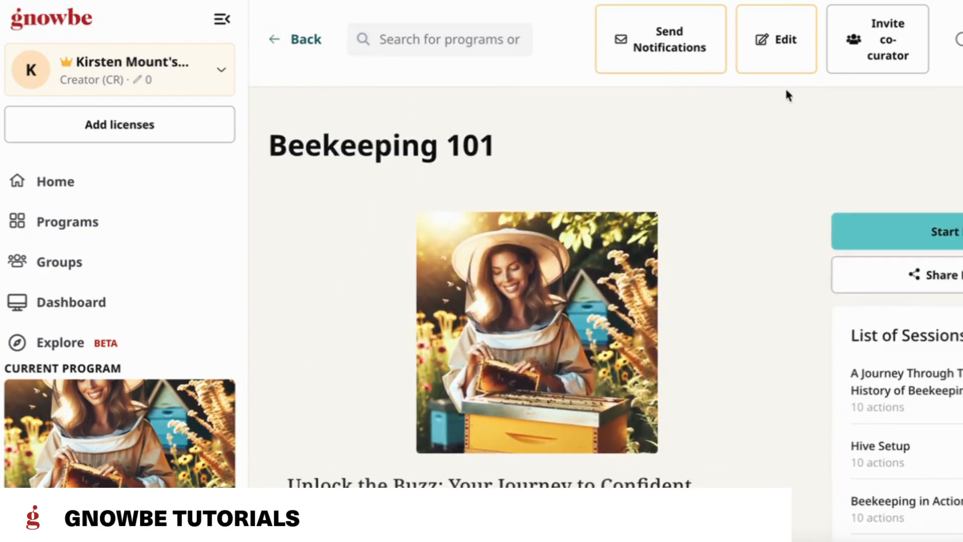
Step: Switch the Beekeeping 101 program to edit mode and review its title, cover photo, tagline and description fields
{"action": "left_click", "coordinate": [789, 57]}
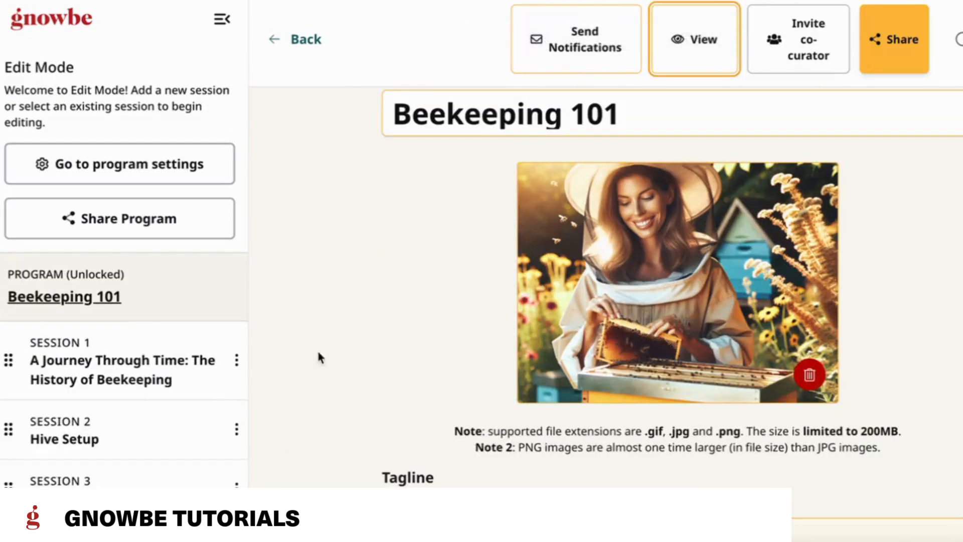
{"action": "scroll", "coordinate": [732, 335], "scroll_direction": "down", "scroll_amount": 4}
{"action": "scroll", "coordinate": [732, 335], "scroll_direction": "up", "scroll_amount": 4}
{"action": "scroll", "coordinate": [732, 335], "scroll_direction": "down", "scroll_amount": 1}
{"action": "scroll", "coordinate": [732, 335], "scroll_direction": "down", "scroll_amount": 5}
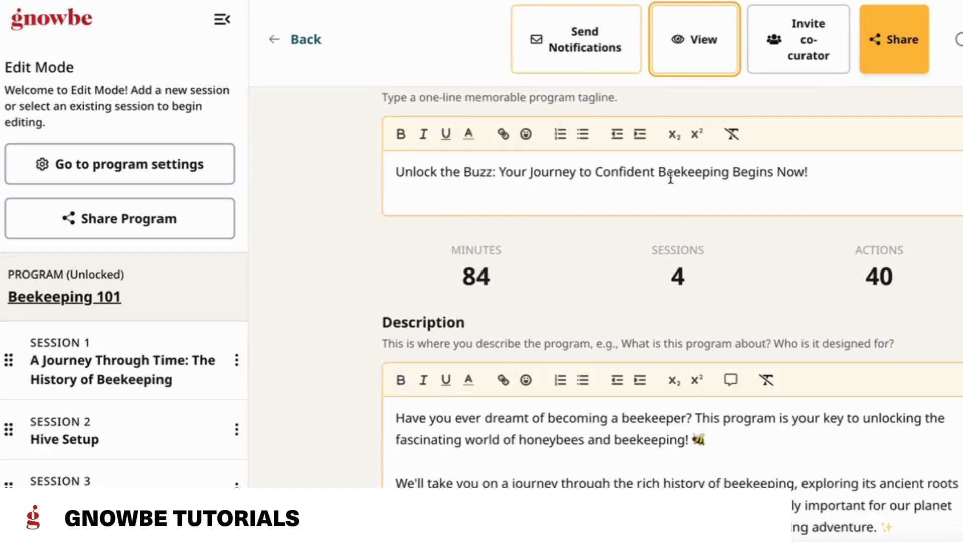
{"action": "scroll", "coordinate": [670, 178], "scroll_direction": "down", "scroll_amount": 3}
{"action": "scroll", "coordinate": [670, 337], "scroll_direction": "up", "scroll_amount": 1}
{"action": "scroll", "coordinate": [670, 337], "scroll_direction": "down", "scroll_amount": 4}
{"action": "scroll", "coordinate": [856, 360], "scroll_direction": "up", "scroll_amount": 11}
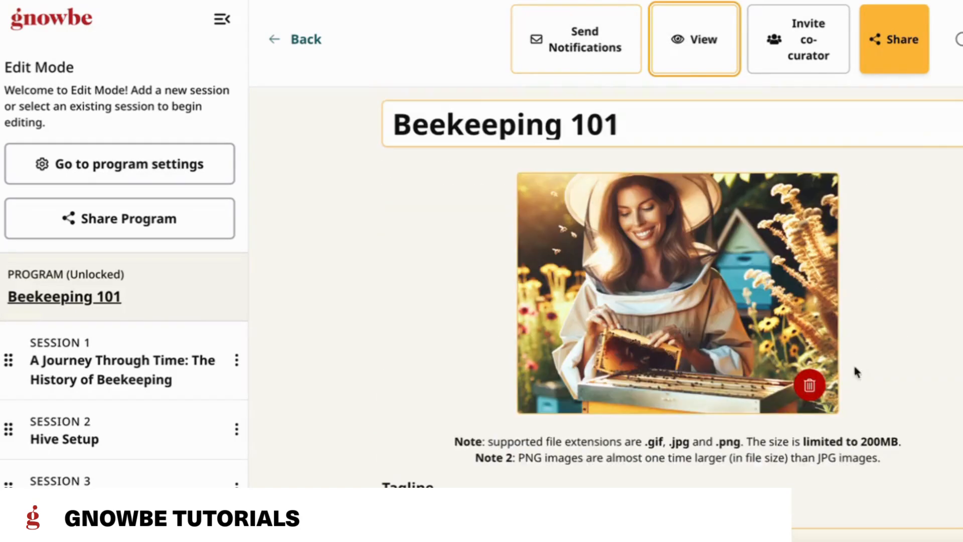
Step: Check the cover photo's removal option without removing the photo, and examine the curator fields and session list
{"action": "left_click", "coordinate": [816, 395]}
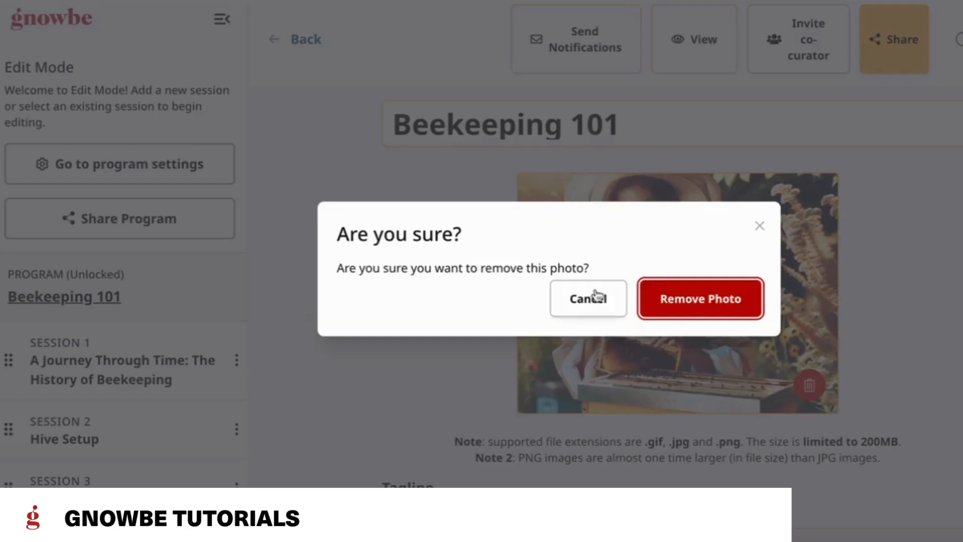
{"action": "left_click", "coordinate": [757, 224]}
{"action": "scroll", "coordinate": [785, 417], "scroll_direction": "down", "scroll_amount": 1}
{"action": "scroll", "coordinate": [785, 416], "scroll_direction": "down", "scroll_amount": 10}
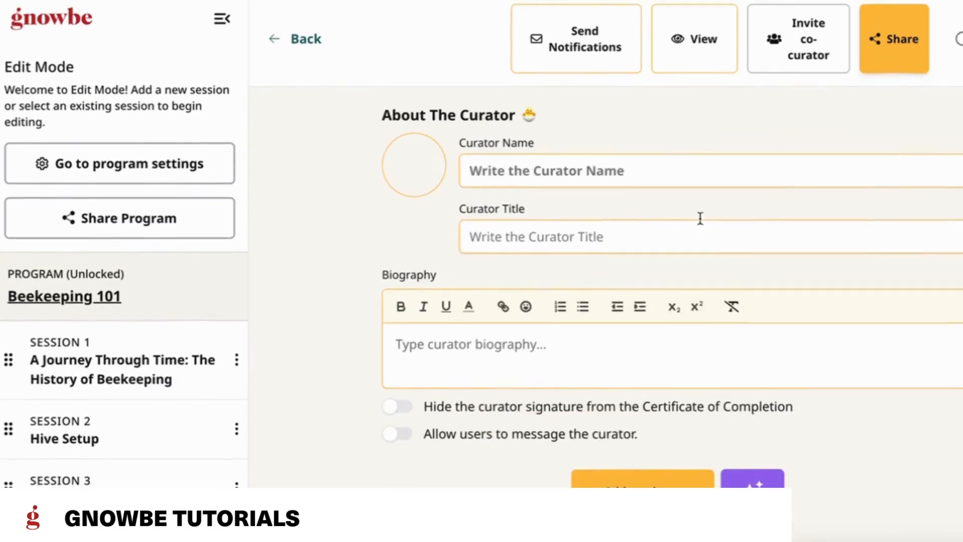
{"action": "scroll", "coordinate": [682, 203], "scroll_direction": "up", "scroll_amount": 4}
{"action": "scroll", "coordinate": [140, 431], "scroll_direction": "down", "scroll_amount": 2}
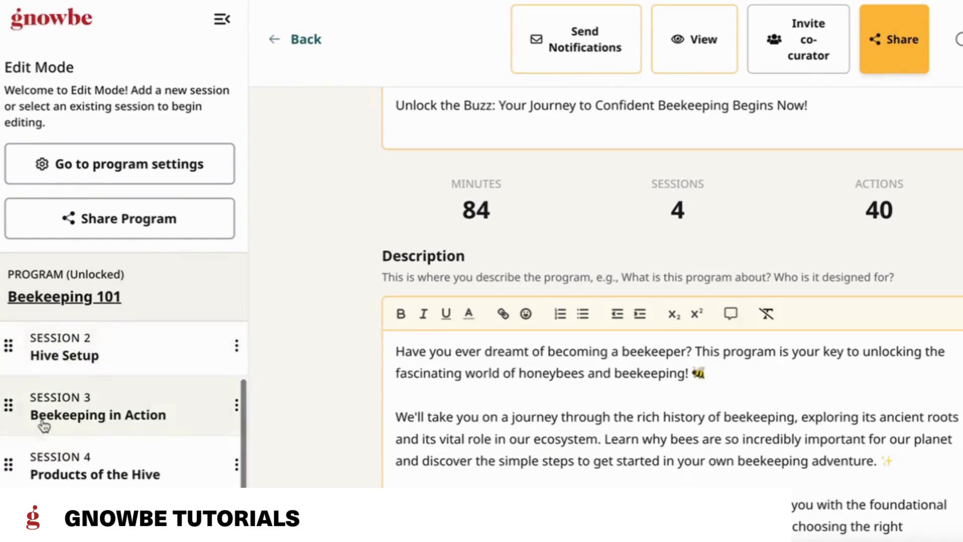
{"action": "scroll", "coordinate": [79, 454], "scroll_direction": "up", "scroll_amount": 2}
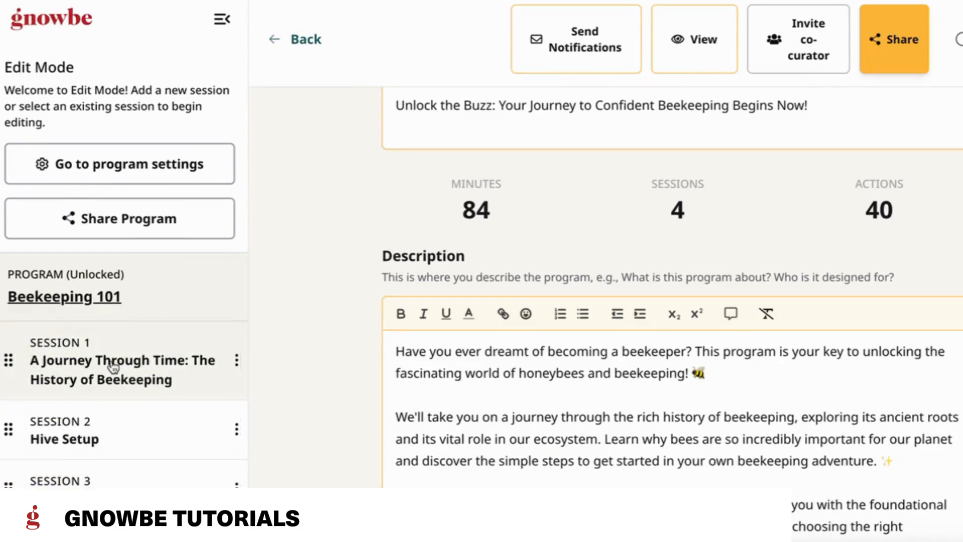
Step: Open session 1, "A Journey Through Time: The History of Beekeeping", and view its actions as a learner
{"action": "left_click", "coordinate": [114, 365]}
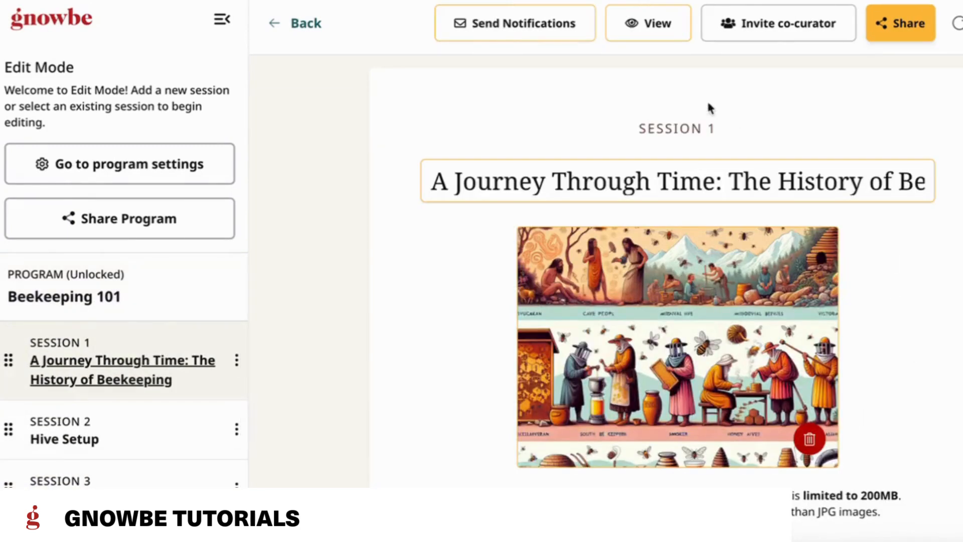
{"action": "left_click", "coordinate": [672, 34]}
{"action": "scroll", "coordinate": [934, 344], "scroll_direction": "down", "scroll_amount": 6}
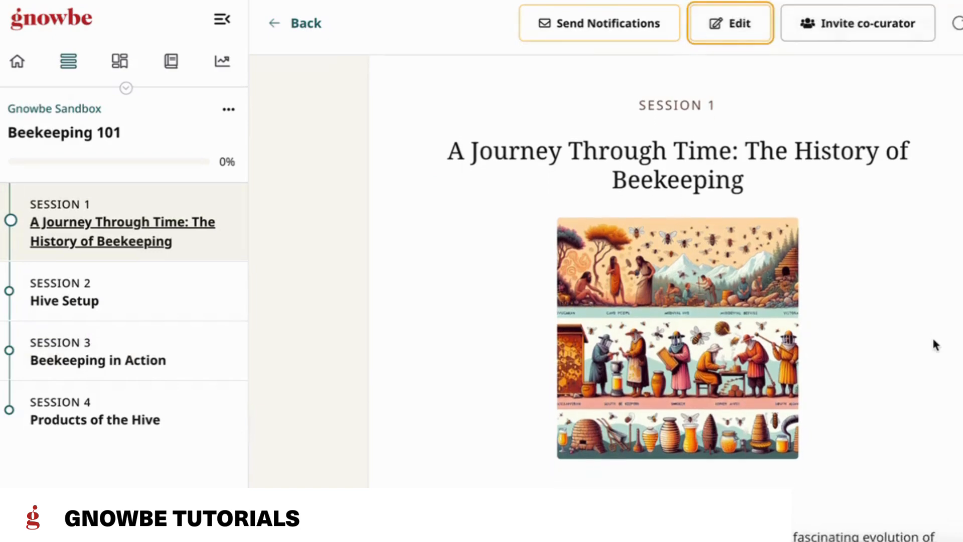
{"action": "scroll", "coordinate": [933, 344], "scroll_direction": "down", "scroll_amount": 4}
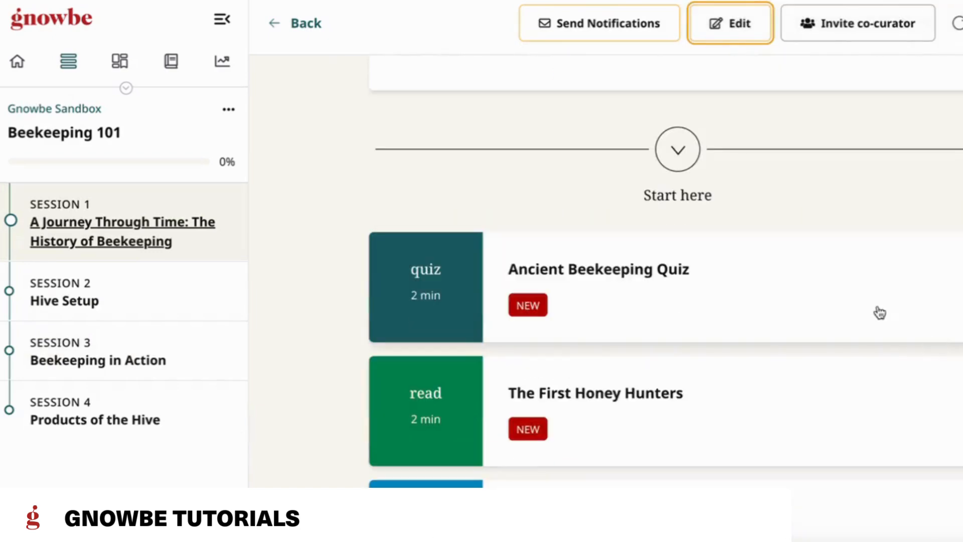
Step: Try the Ancient Beekeeping Quiz, answering "Beekeeping began in the 20th century." and "Ancient Egyptians kept bees.", and continue to the following action
{"action": "left_click", "coordinate": [642, 303]}
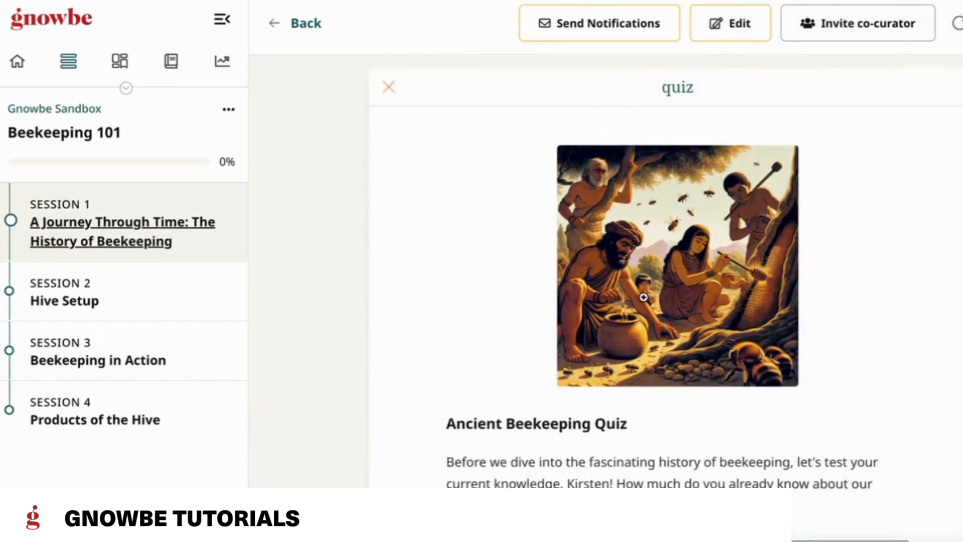
{"action": "scroll", "coordinate": [645, 288], "scroll_direction": "down", "scroll_amount": 5}
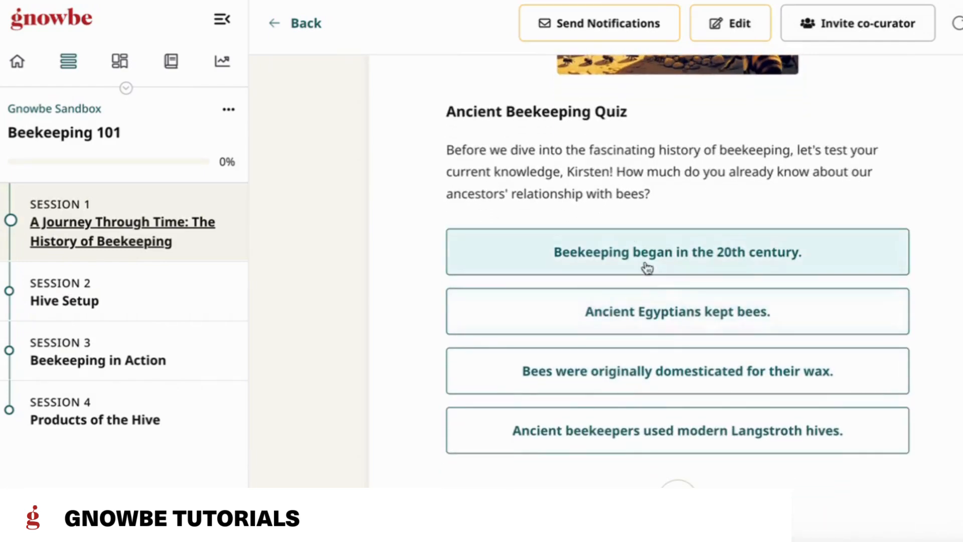
{"action": "left_click", "coordinate": [768, 255]}
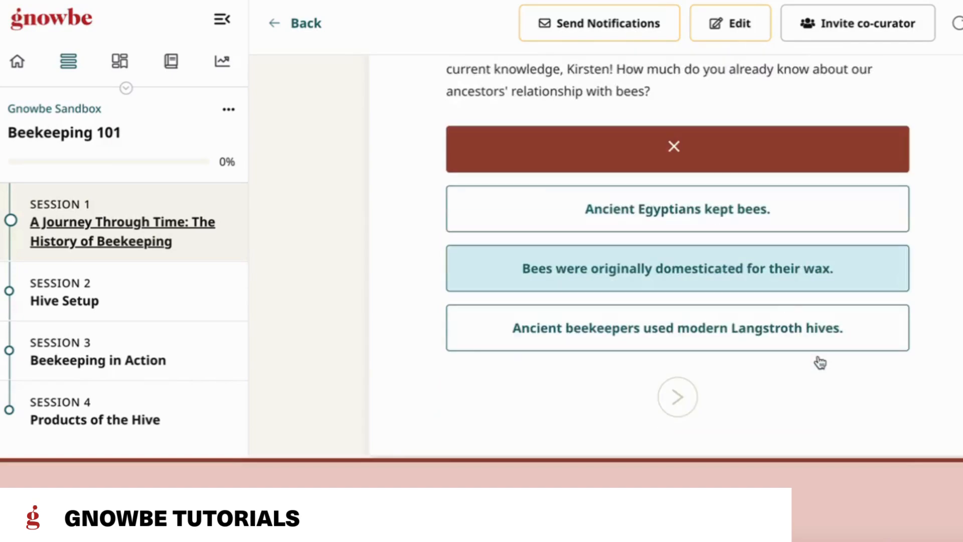
{"action": "left_click", "coordinate": [748, 220]}
{"action": "left_click", "coordinate": [679, 398]}
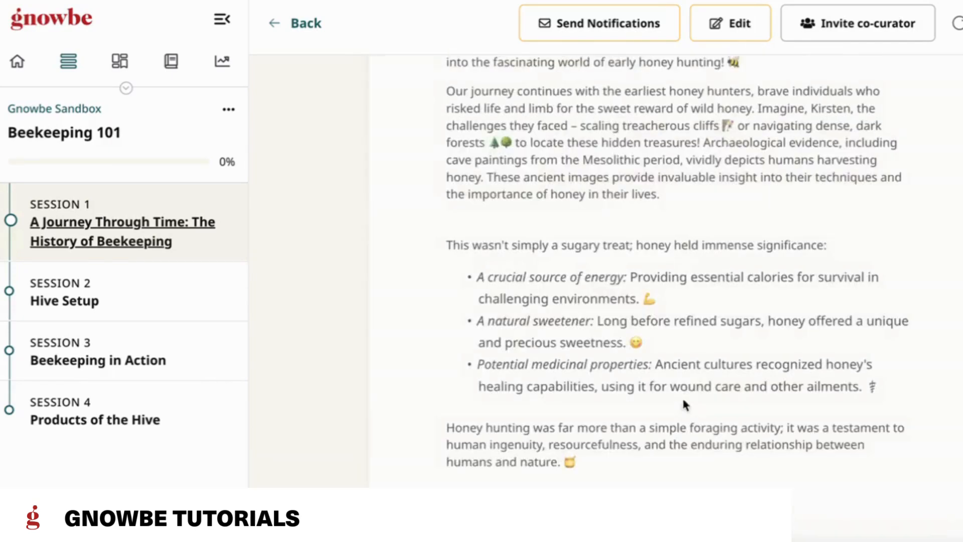
Step: Go through session 1's reading actions, including "Beekeeping Through the Ages", and advance to the Beekeeping Evolution Quiz
{"action": "scroll", "coordinate": [791, 280], "scroll_direction": "down", "scroll_amount": 5}
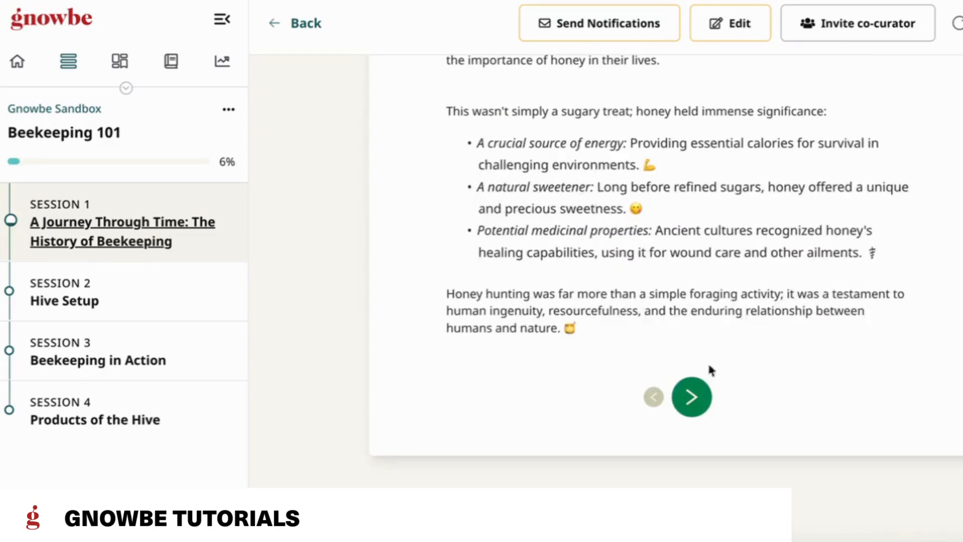
{"action": "left_click", "coordinate": [696, 401]}
{"action": "scroll", "coordinate": [763, 418], "scroll_direction": "up", "scroll_amount": 8}
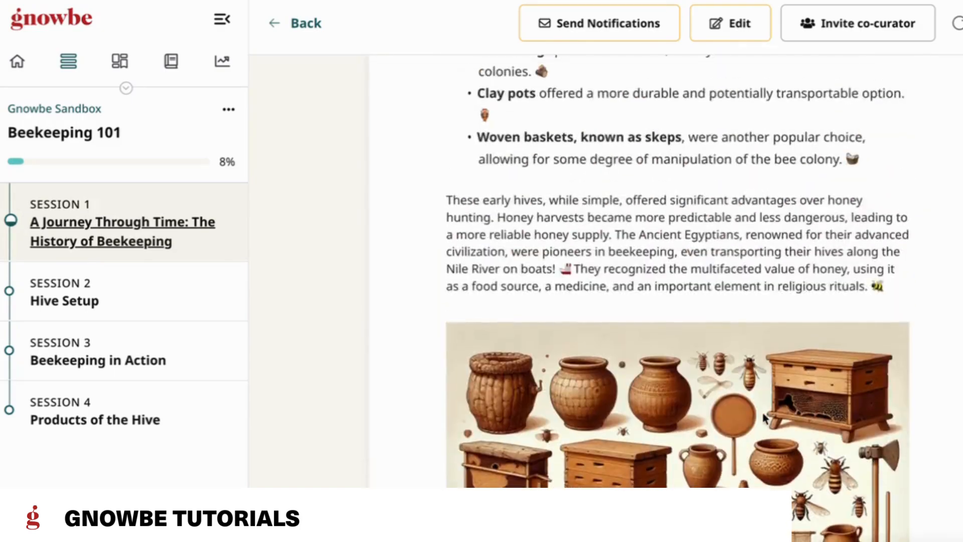
{"action": "scroll", "coordinate": [763, 417], "scroll_direction": "up", "scroll_amount": 4}
{"action": "scroll", "coordinate": [764, 419], "scroll_direction": "down", "scroll_amount": 10}
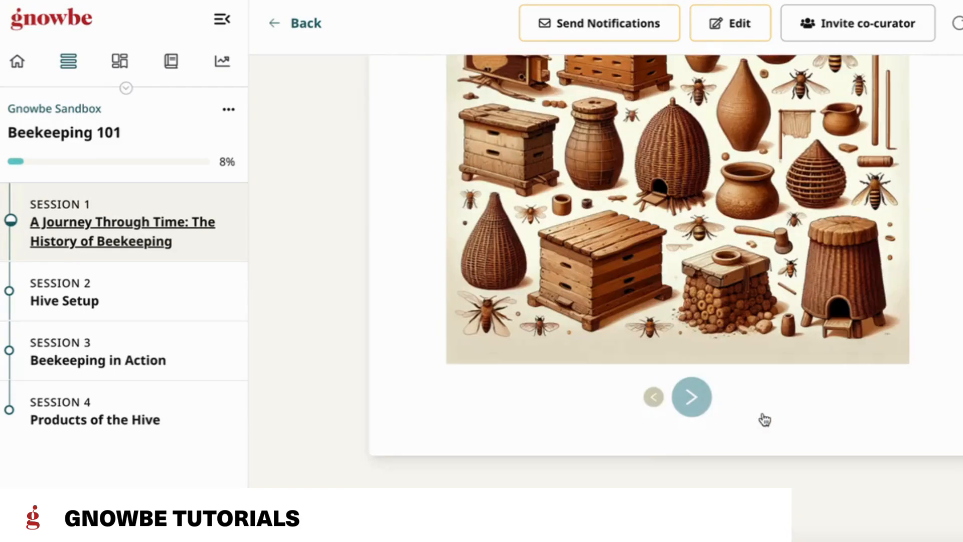
{"action": "left_click", "coordinate": [690, 409]}
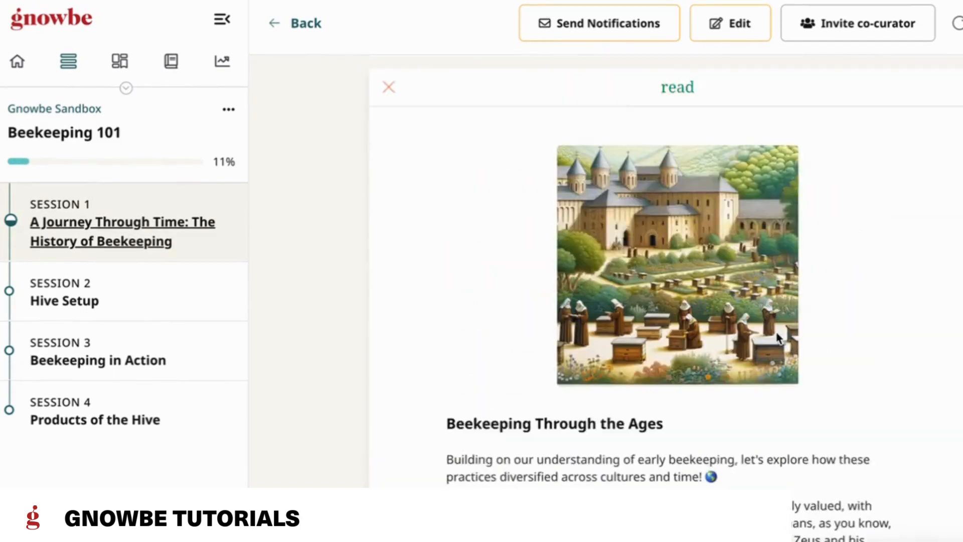
{"action": "scroll", "coordinate": [778, 335], "scroll_direction": "down", "scroll_amount": 10}
{"action": "left_click", "coordinate": [705, 398]}
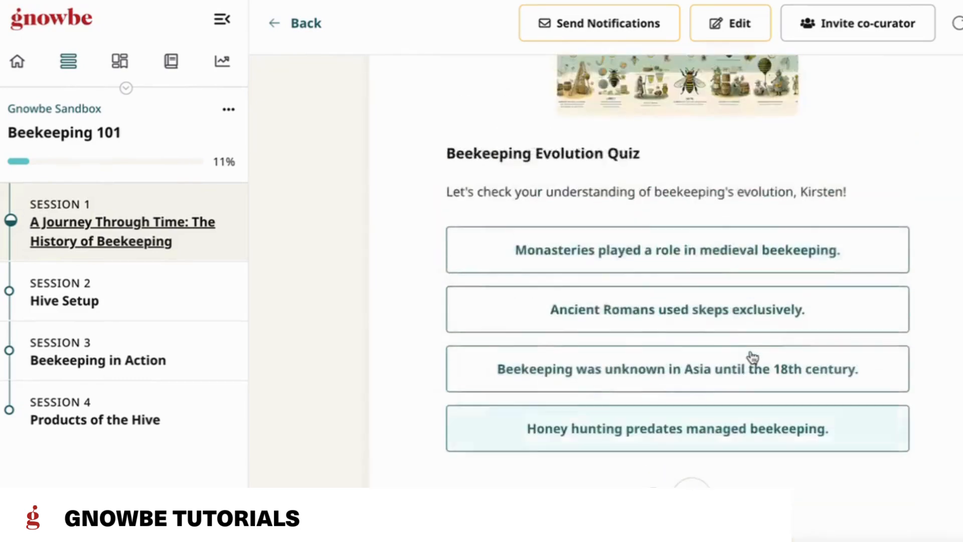
Step: Answer the Beekeeping Evolution Quiz with "Monasteries played a role in medieval beekeeping." and continue to "Reflecting on the Past"
{"action": "left_click", "coordinate": [789, 273]}
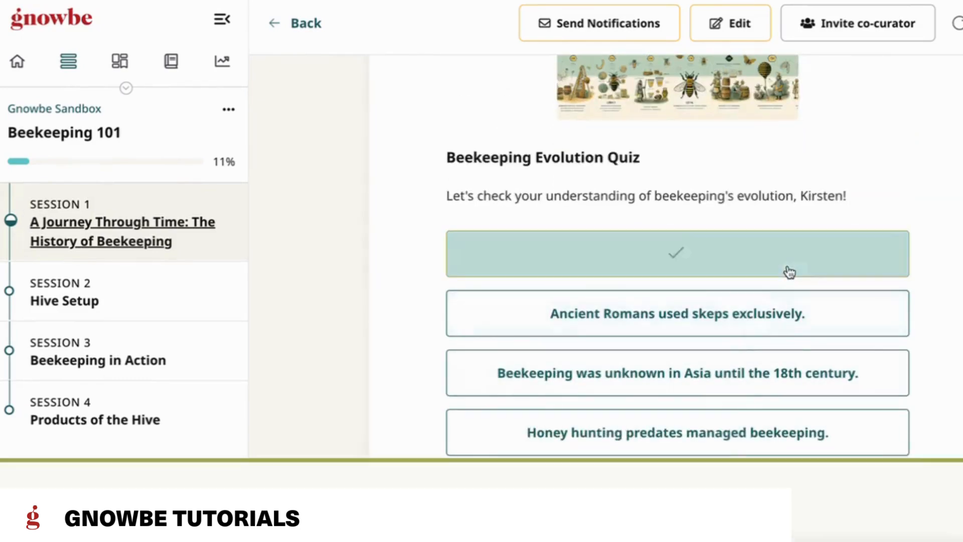
{"action": "left_click", "coordinate": [687, 396]}
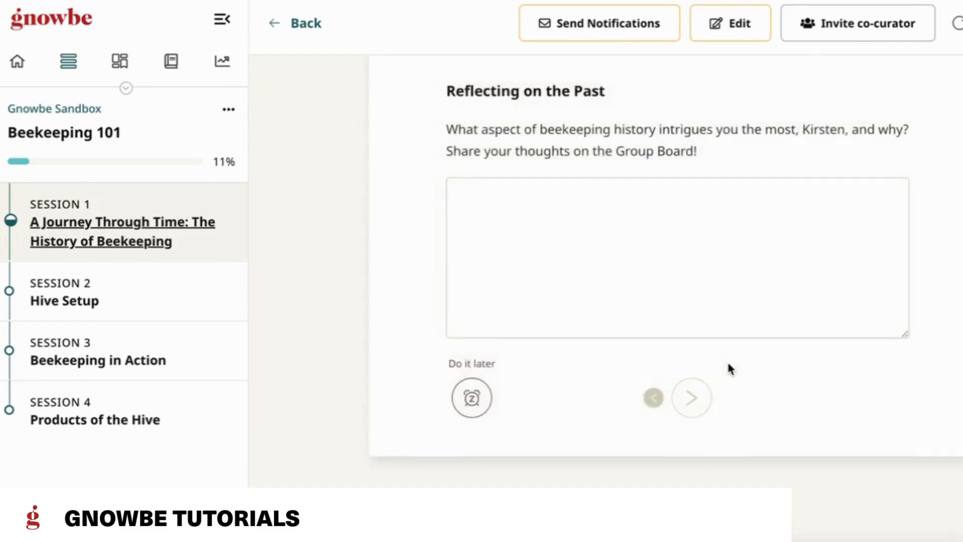
{"action": "left_click", "coordinate": [698, 385]}
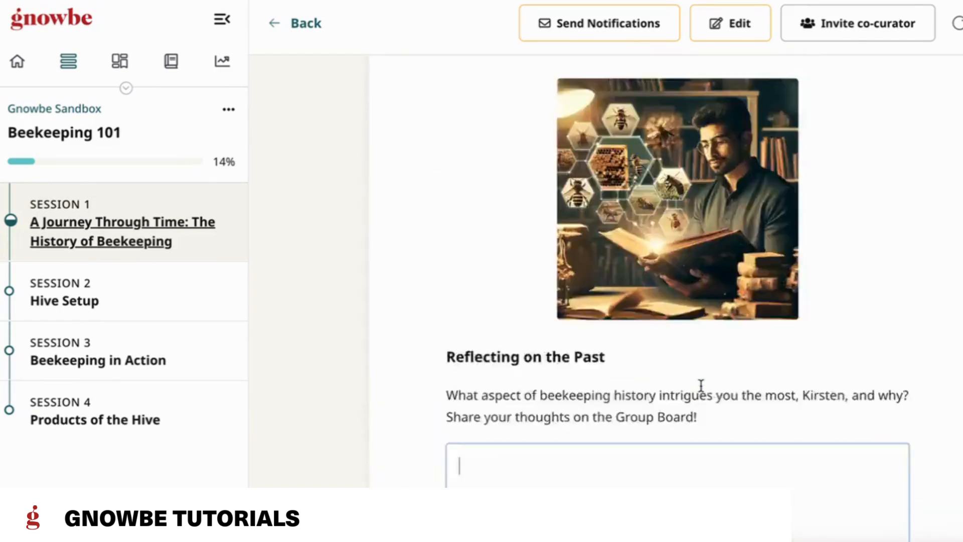
Step: Switch the program to edit mode, review the editable fields of "Reflecting on the Past", and confirm the action without changing it
{"action": "left_click", "coordinate": [746, 13]}
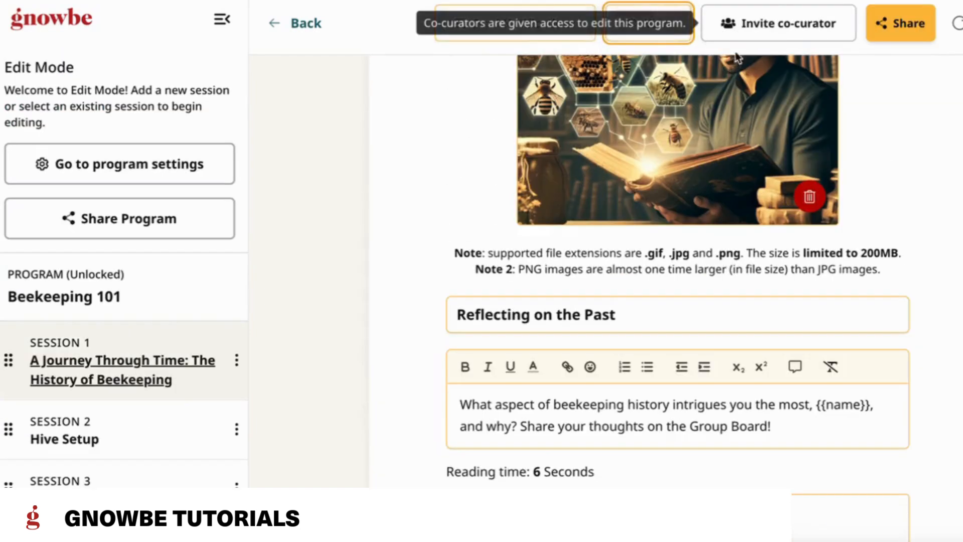
{"action": "scroll", "coordinate": [726, 309], "scroll_direction": "down", "scroll_amount": 5}
{"action": "scroll", "coordinate": [210, 433], "scroll_direction": "down", "scroll_amount": 2}
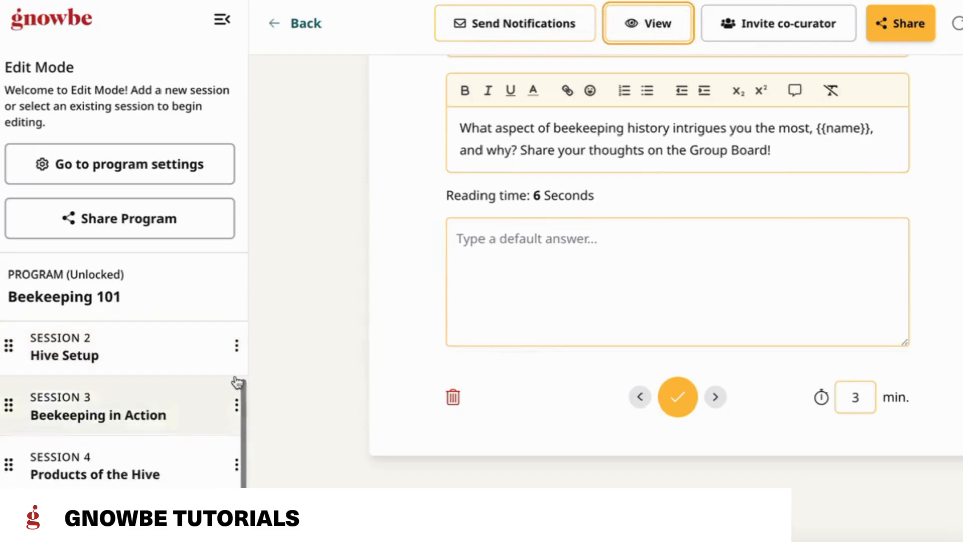
{"action": "left_click", "coordinate": [679, 402]}
Step: Review session 1's action list and look through the action types available for a new action, without adding one
{"action": "scroll", "coordinate": [647, 219], "scroll_direction": "down", "scroll_amount": 1}
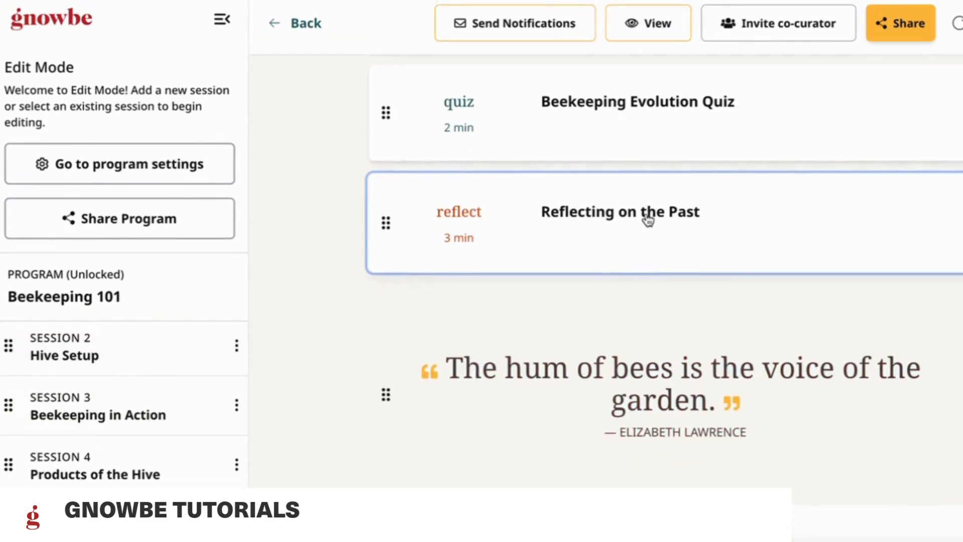
{"action": "scroll", "coordinate": [693, 292], "scroll_direction": "down", "scroll_amount": 1}
{"action": "scroll", "coordinate": [690, 246], "scroll_direction": "up", "scroll_amount": 12}
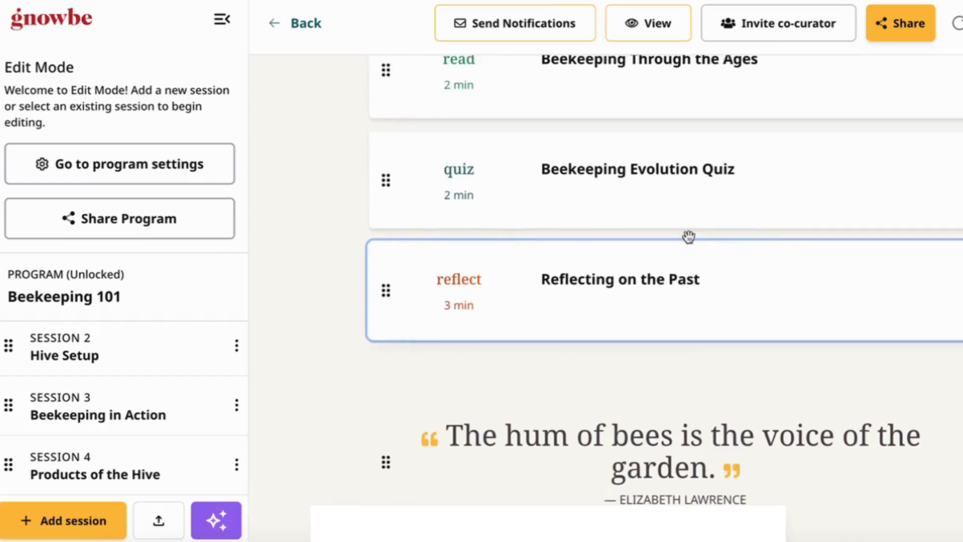
{"action": "scroll", "coordinate": [688, 234], "scroll_direction": "down", "scroll_amount": 10}
{"action": "scroll", "coordinate": [689, 240], "scroll_direction": "down", "scroll_amount": 5}
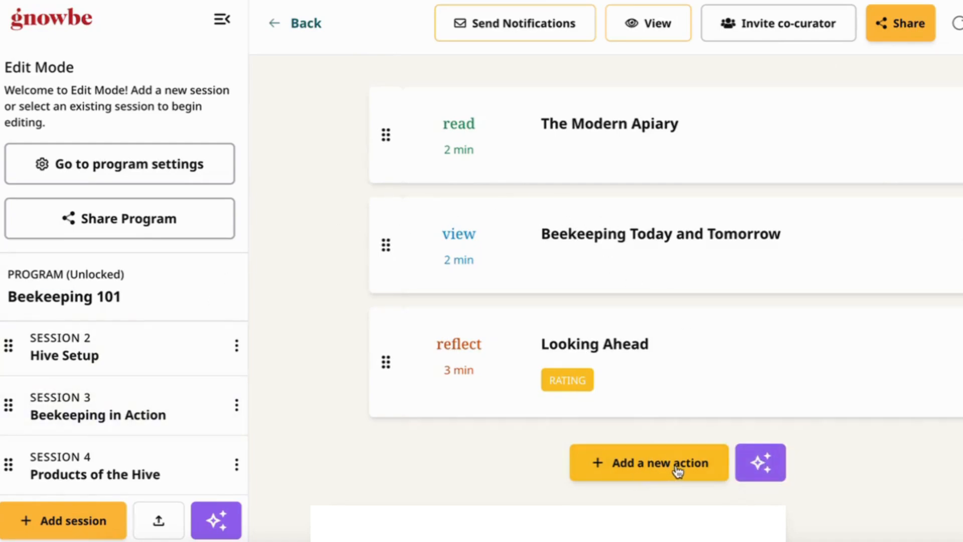
{"action": "left_click", "coordinate": [623, 462]}
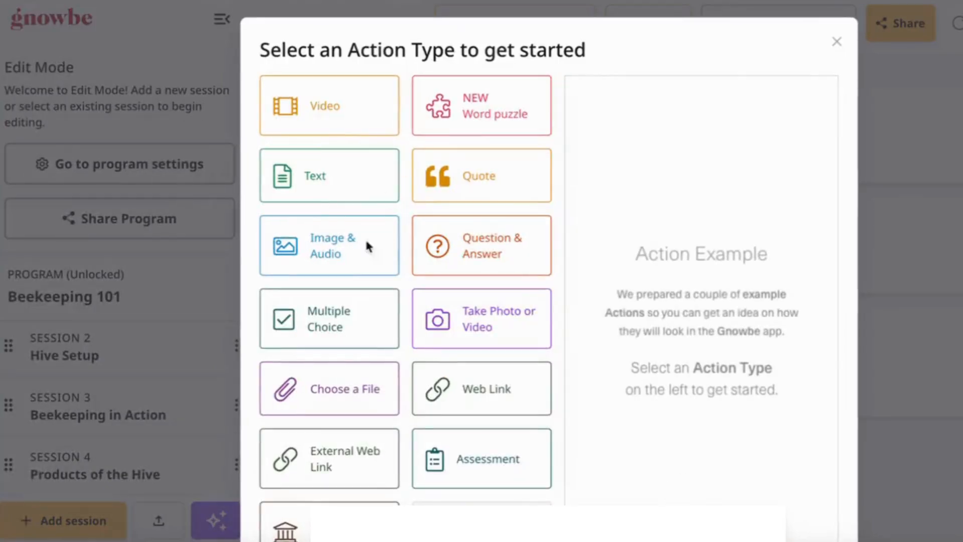
{"action": "left_click", "coordinate": [836, 40]}
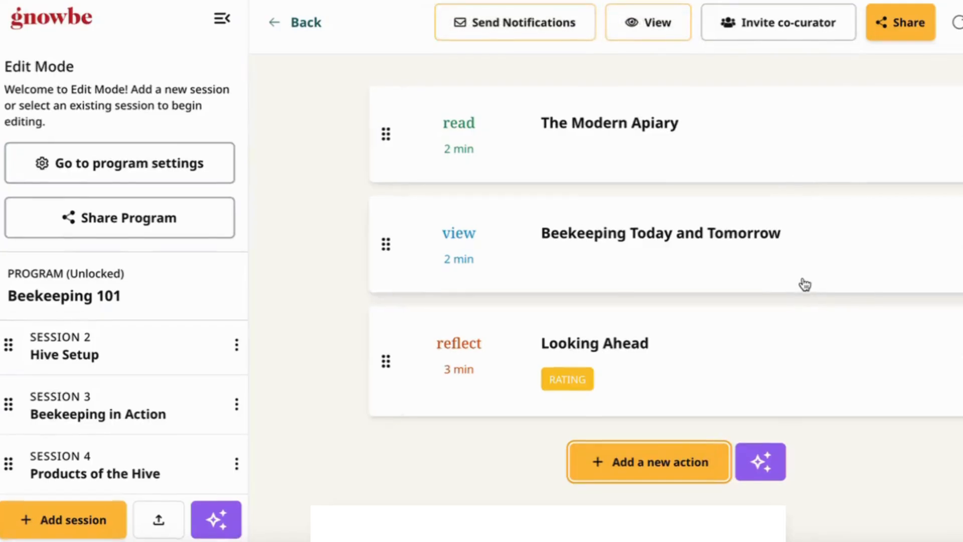
Step: Examine the AI Magic Creator's optional details for a new session 1 action, including the action types, without generating anything
{"action": "left_click", "coordinate": [776, 475]}
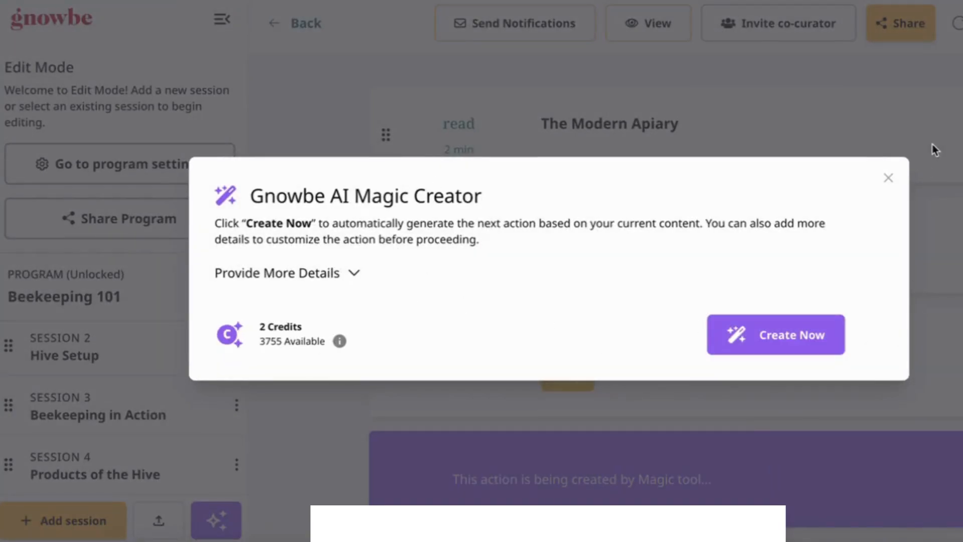
{"action": "left_click", "coordinate": [281, 273]}
{"action": "scroll", "coordinate": [331, 473], "scroll_direction": "down", "scroll_amount": 2}
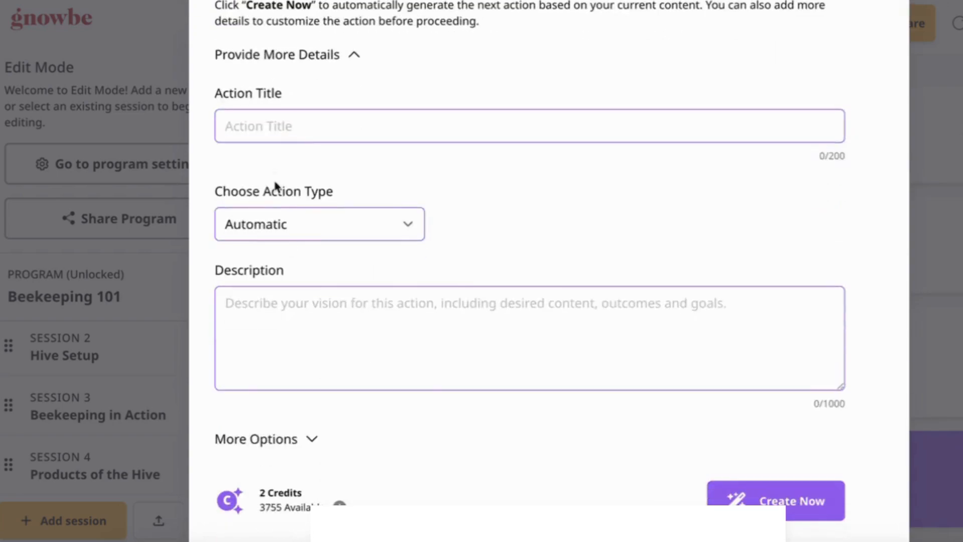
{"action": "left_click", "coordinate": [298, 225]}
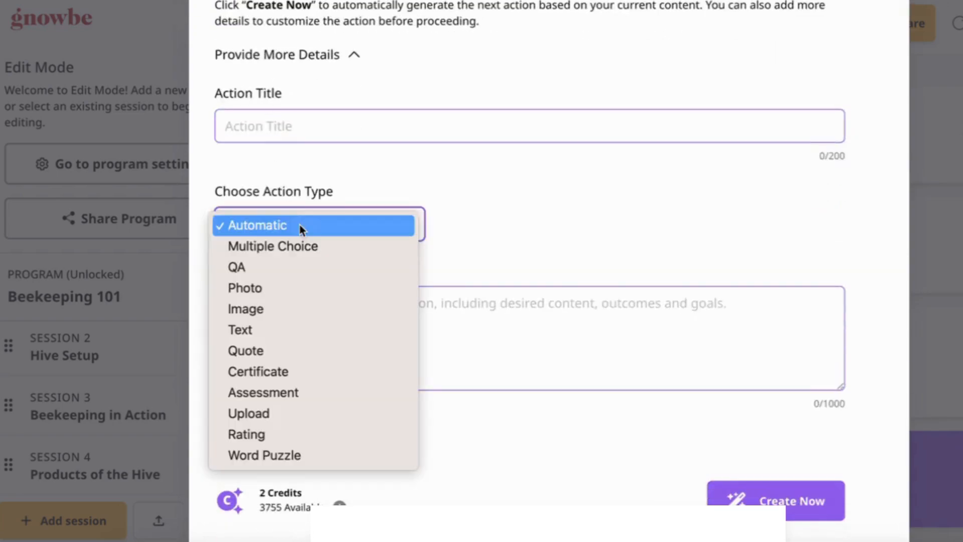
{"action": "left_click", "coordinate": [528, 230]}
{"action": "scroll", "coordinate": [597, 248], "scroll_direction": "up", "scroll_amount": 2}
{"action": "left_click", "coordinate": [889, 40]}
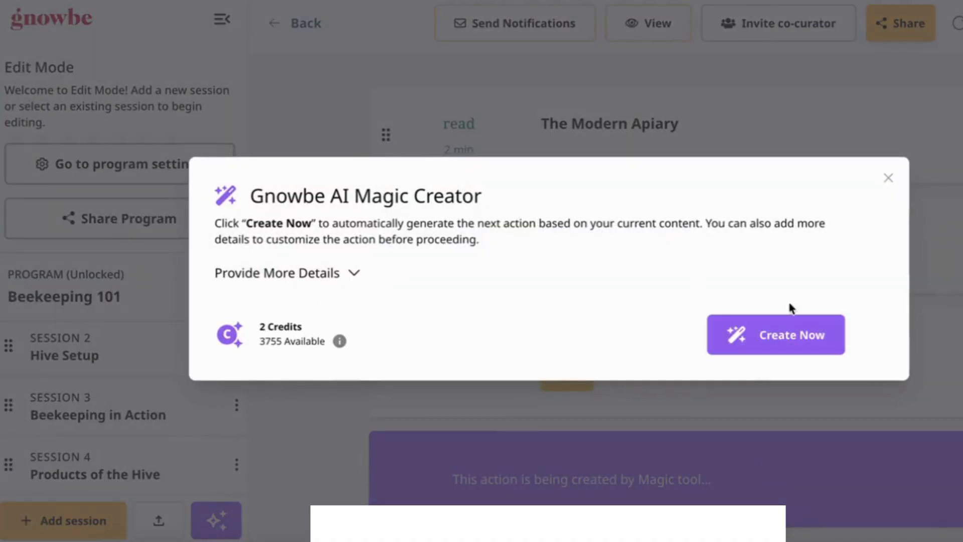
Step: Generate the next action of session 1 automatically with the AI Magic Creator, without providing extra details
{"action": "left_click", "coordinate": [807, 341]}
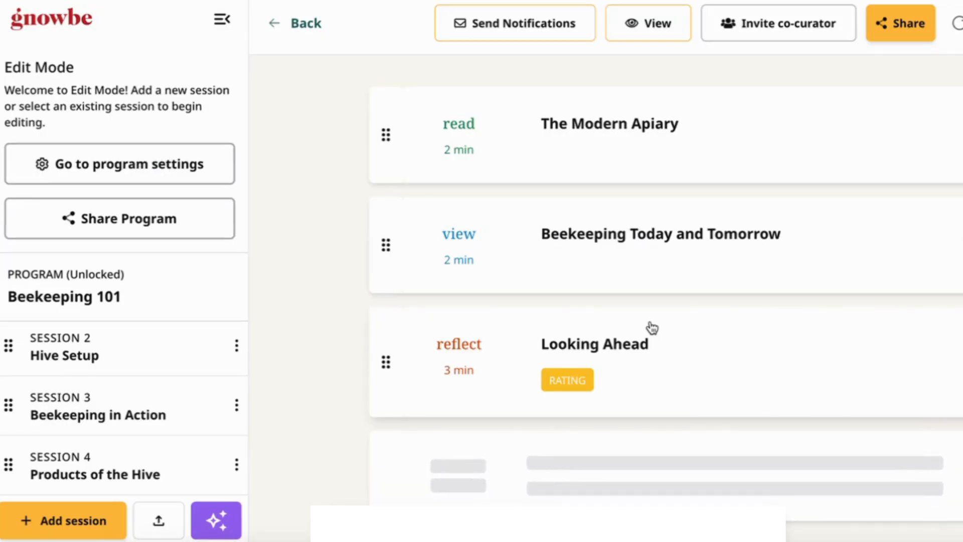
{"action": "scroll", "coordinate": [823, 451], "scroll_direction": "down", "scroll_amount": 2}
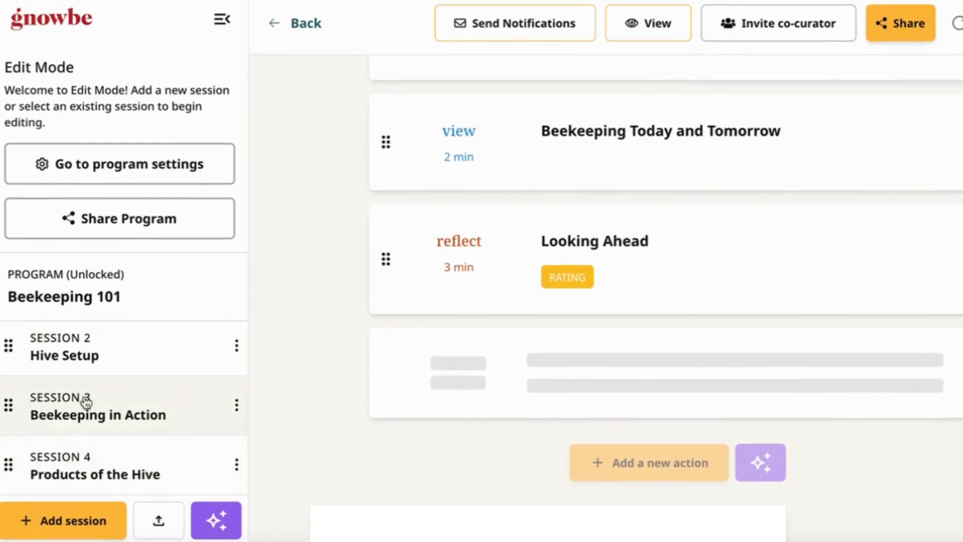
{"action": "scroll", "coordinate": [86, 402], "scroll_direction": "up", "scroll_amount": 2}
{"action": "scroll", "coordinate": [86, 400], "scroll_direction": "down", "scroll_amount": 2}
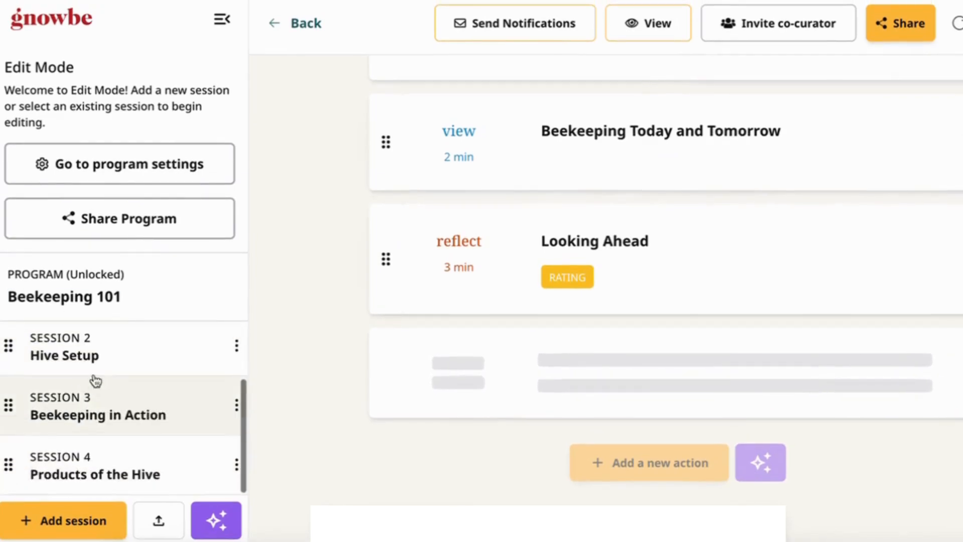
Step: Examine the AI Magic Creator's new-session title, description, file upload, use case, language, length and image options without creating a session
{"action": "left_click", "coordinate": [222, 521]}
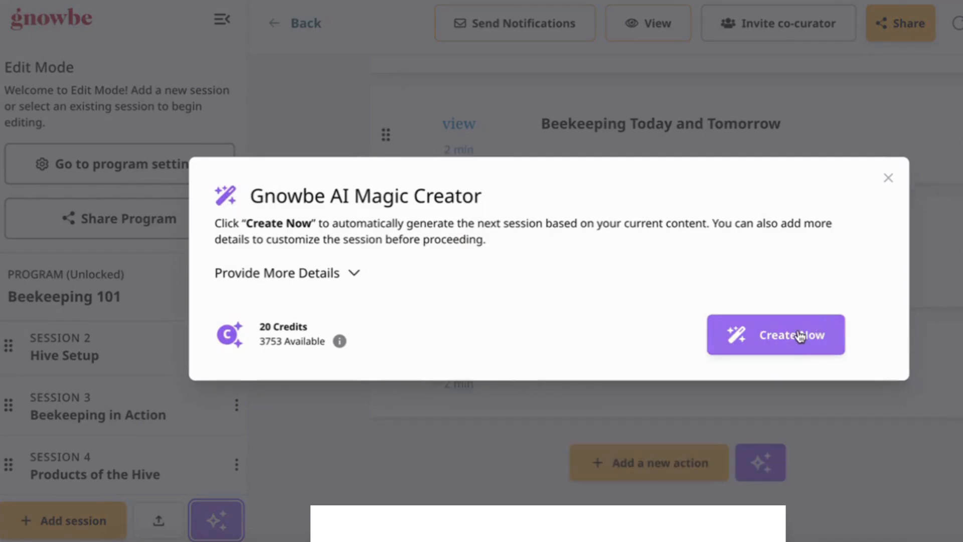
{"action": "left_click", "coordinate": [338, 275]}
{"action": "scroll", "coordinate": [389, 338], "scroll_direction": "down", "scroll_amount": 2}
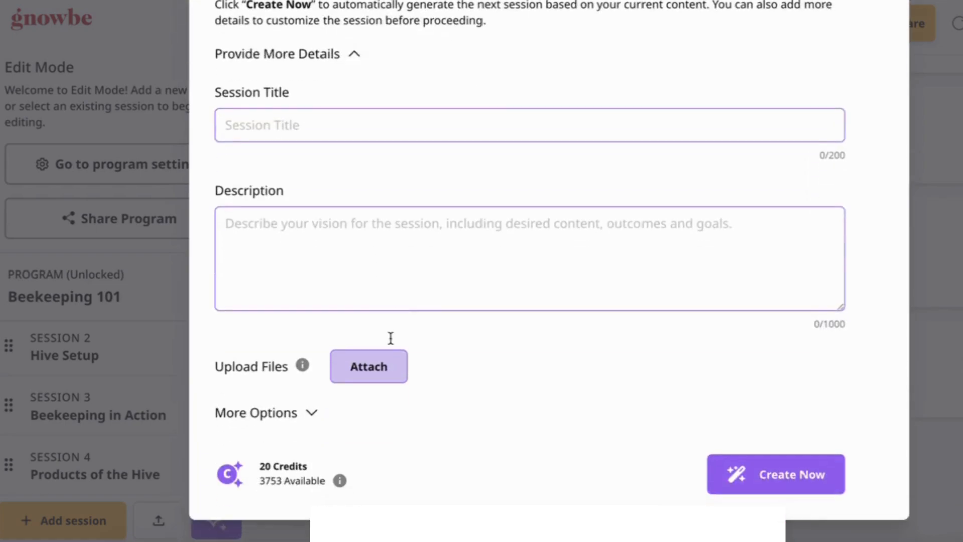
{"action": "left_click", "coordinate": [318, 123]}
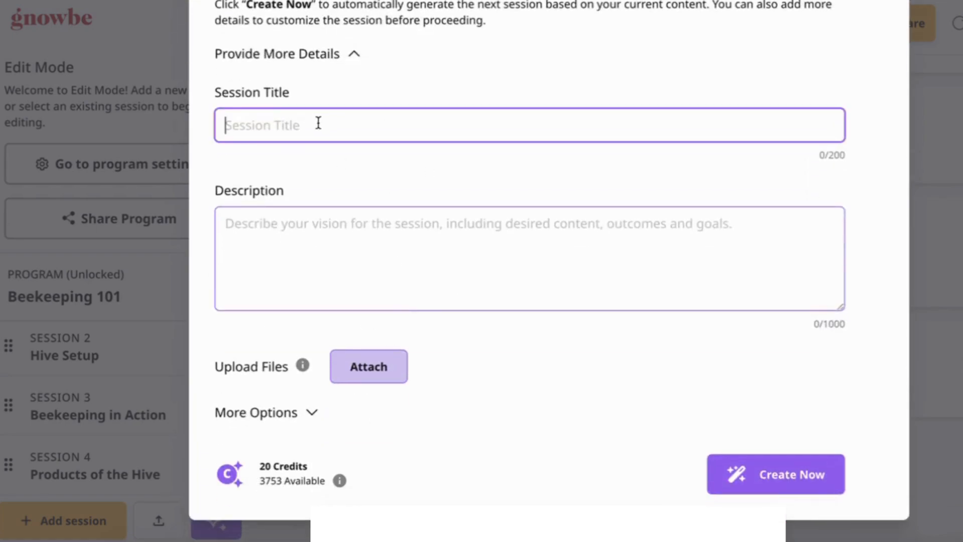
{"action": "left_click", "coordinate": [387, 265]}
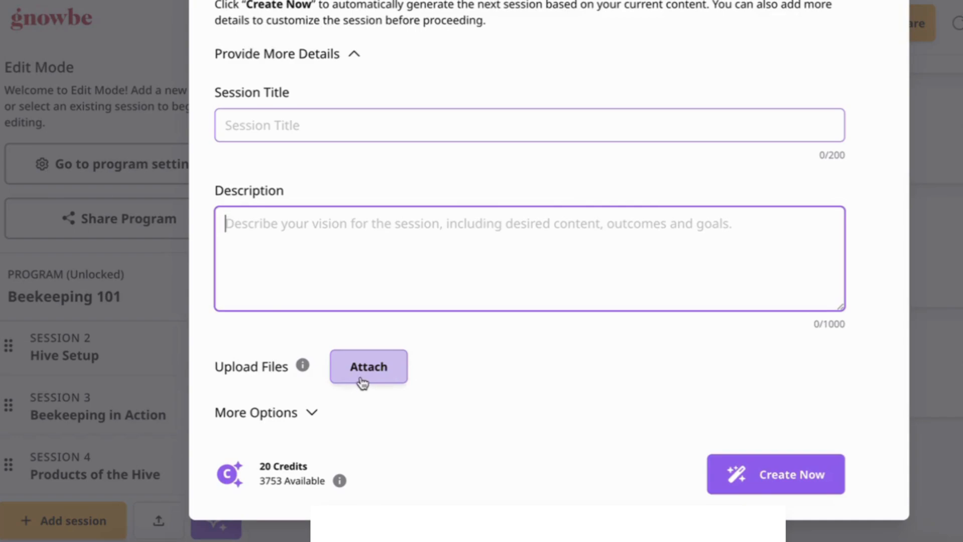
{"action": "left_click", "coordinate": [266, 423]}
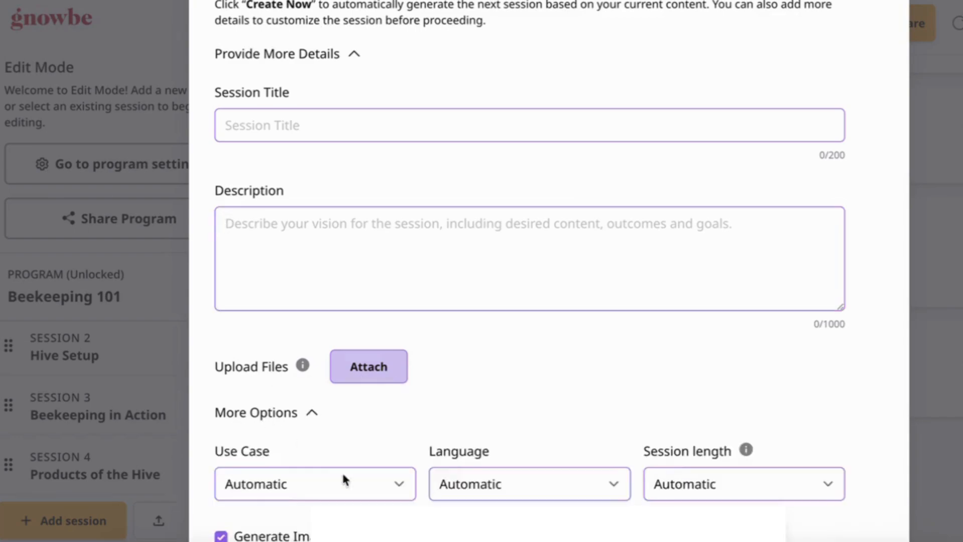
{"action": "scroll", "coordinate": [329, 459], "scroll_direction": "down", "scroll_amount": 3}
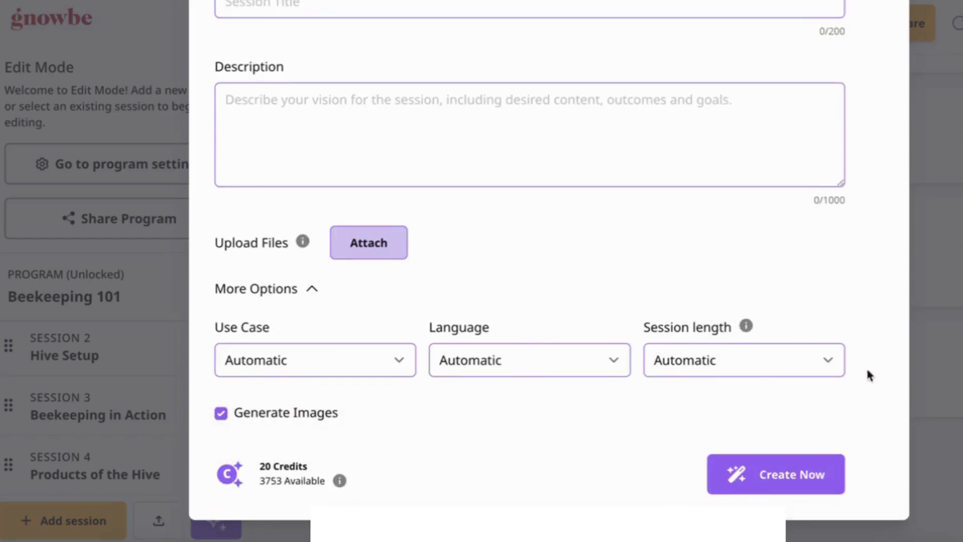
{"action": "scroll", "coordinate": [642, 135], "scroll_direction": "up", "scroll_amount": 5}
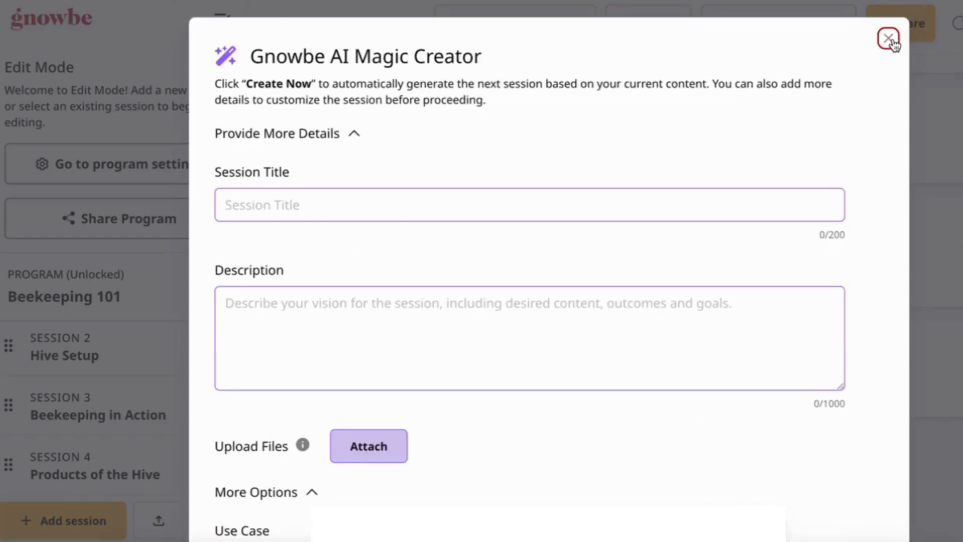
{"action": "left_click", "coordinate": [888, 38]}
{"action": "scroll", "coordinate": [697, 285], "scroll_direction": "up", "scroll_amount": 10}
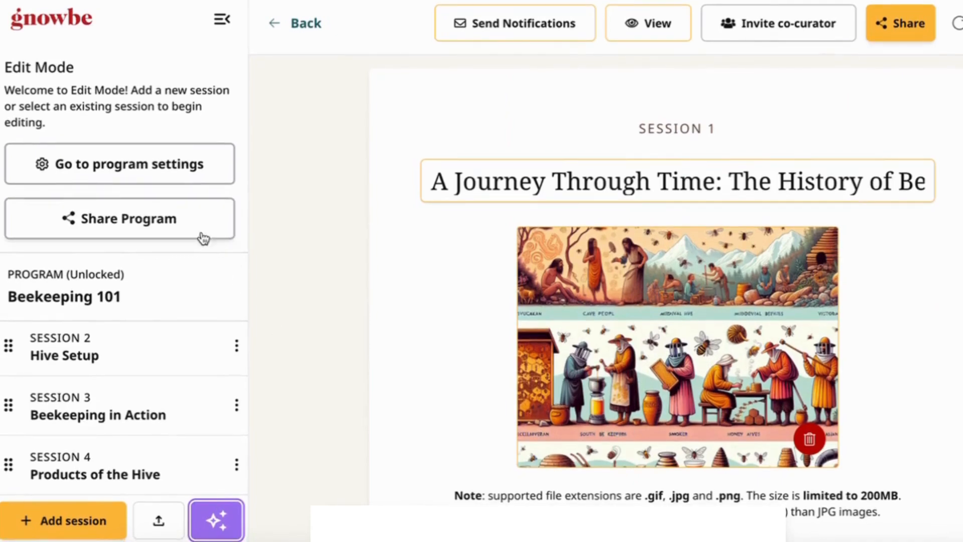
{"action": "scroll", "coordinate": [817, 236], "scroll_direction": "down", "scroll_amount": 1}
{"action": "scroll", "coordinate": [816, 236], "scroll_direction": "up", "scroll_amount": 1}
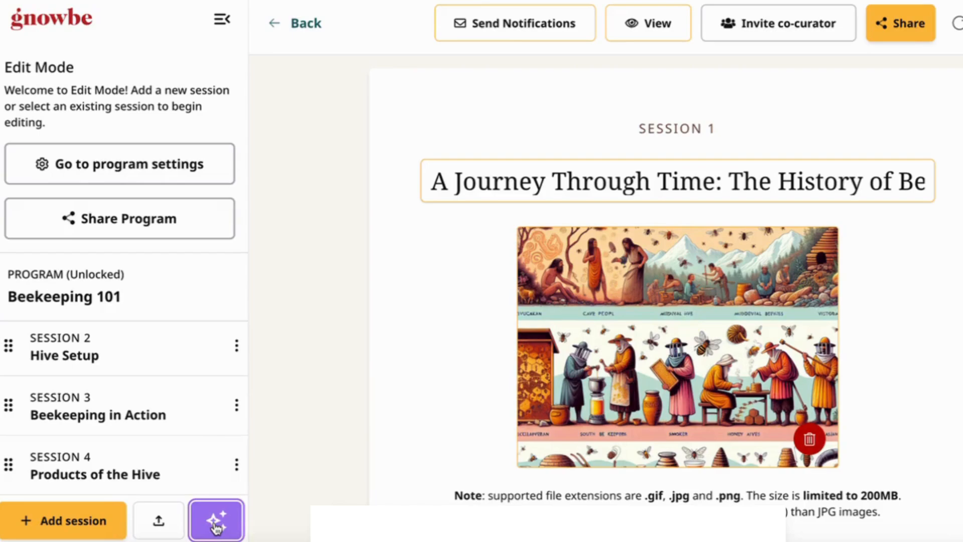
Step: Go to the organization's workspace settings and expand the Plan and Payment details in its billing section
{"action": "left_click", "coordinate": [46, 29]}
{"action": "left_click", "coordinate": [80, 303]}
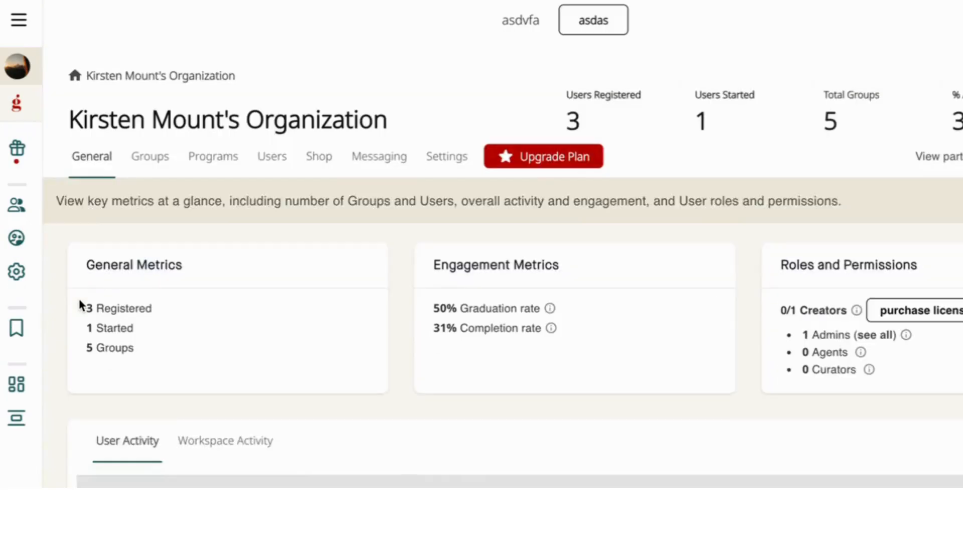
{"action": "left_click", "coordinate": [446, 168]}
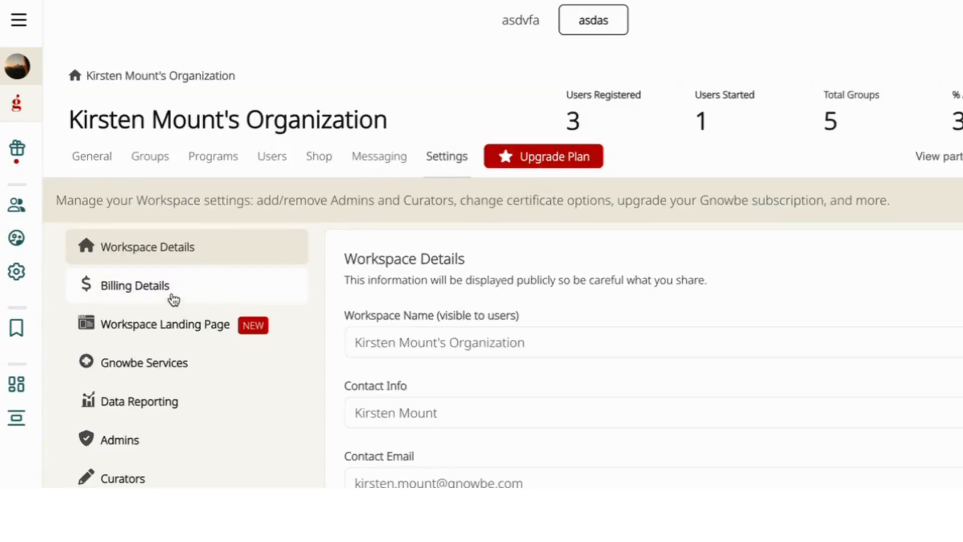
{"action": "scroll", "coordinate": [171, 290], "scroll_direction": "down", "scroll_amount": 3}
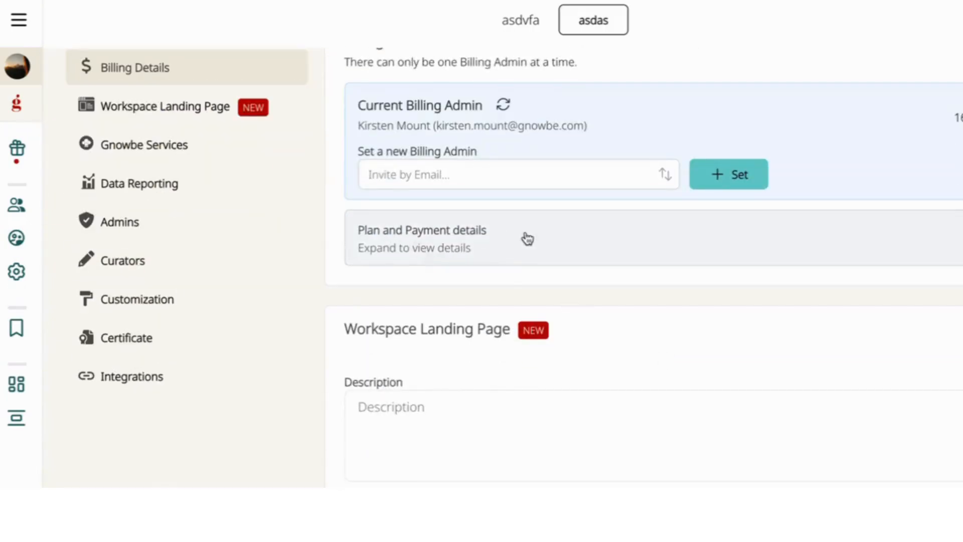
{"action": "left_click", "coordinate": [526, 239]}
{"action": "scroll", "coordinate": [537, 402], "scroll_direction": "down", "scroll_amount": 5}
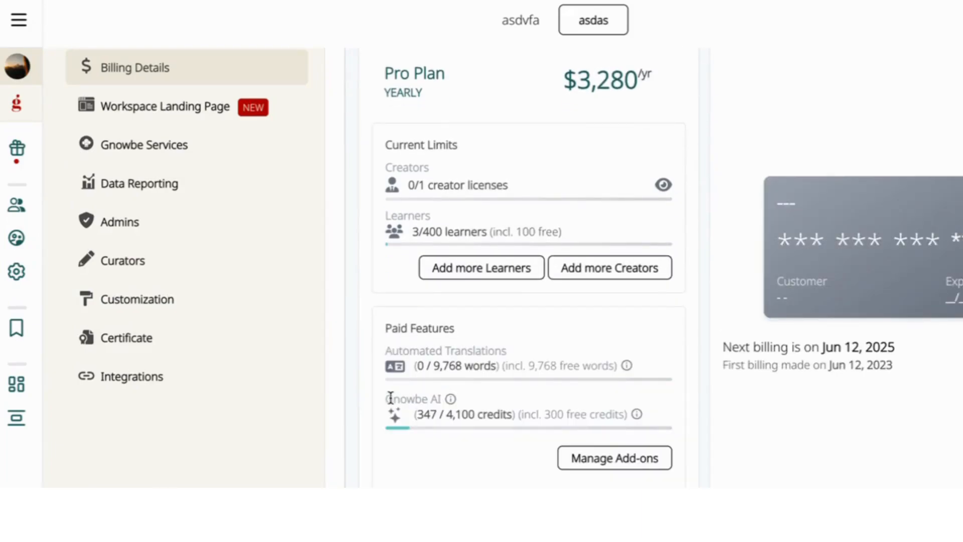
Step: Check the Gnowbe AI credit information among the paid features and open the add-on management
{"action": "left_click_drag", "start_coordinate": [391, 398], "coordinate": [450, 399]}
{"action": "mouse_move", "coordinate": [450, 399]}
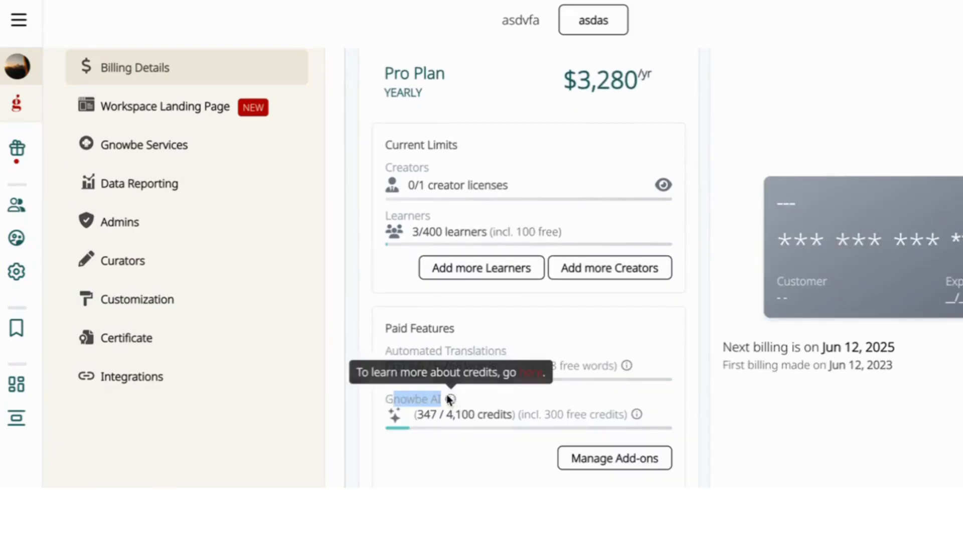
{"action": "left_click", "coordinate": [630, 458]}
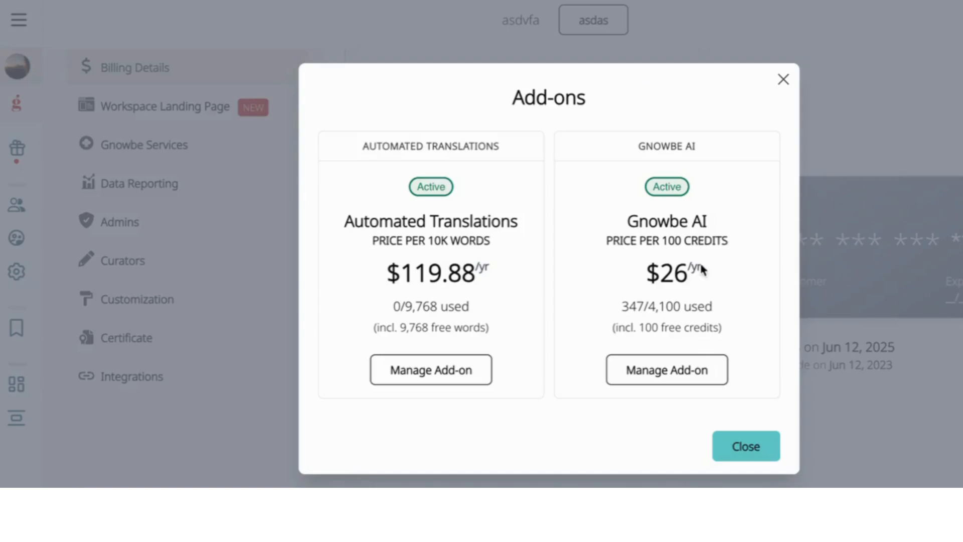